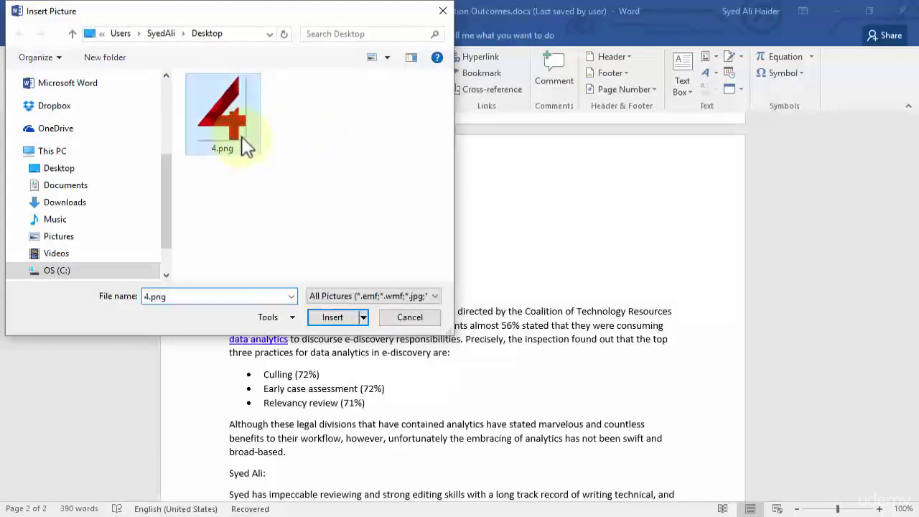
- Insert the picture 4.png below the numbered list and shrink it proportionally to about 2.45" high by 1.82" wide
click(351, 318)
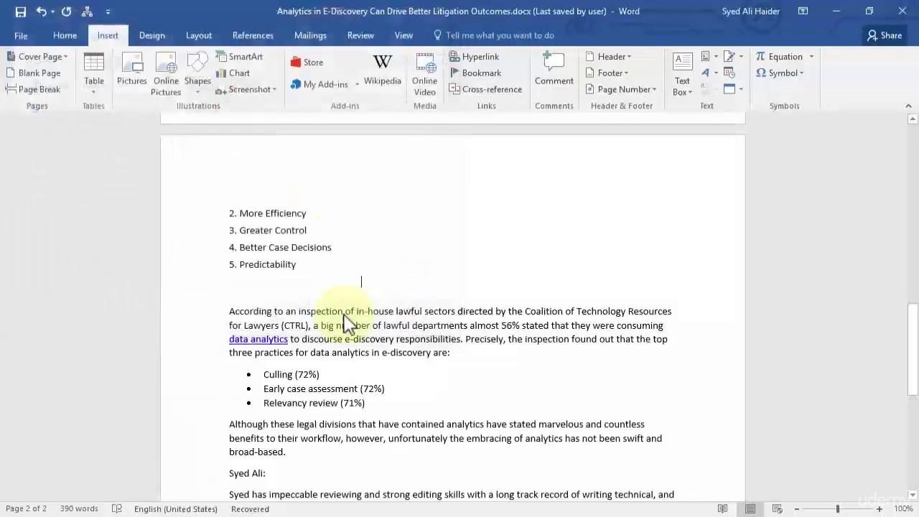
scroll(413, 255, down, 1)
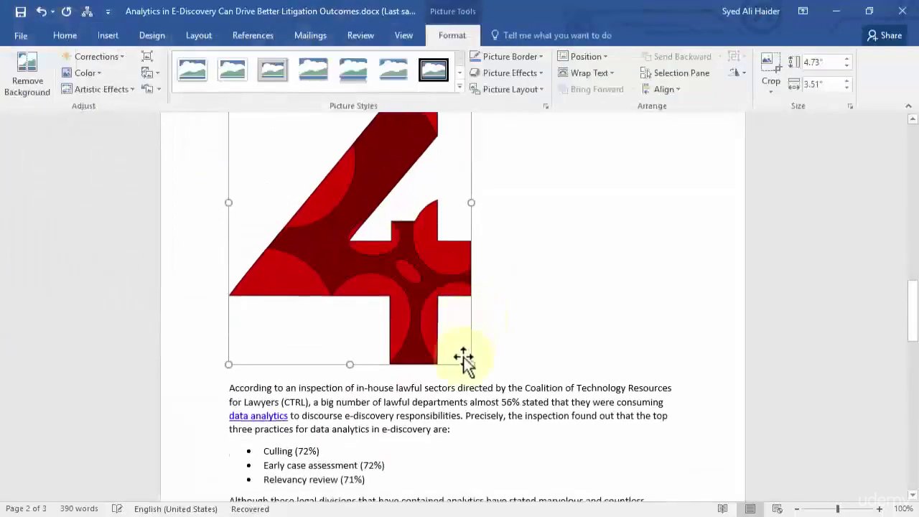
drag(464, 359, 373, 228)
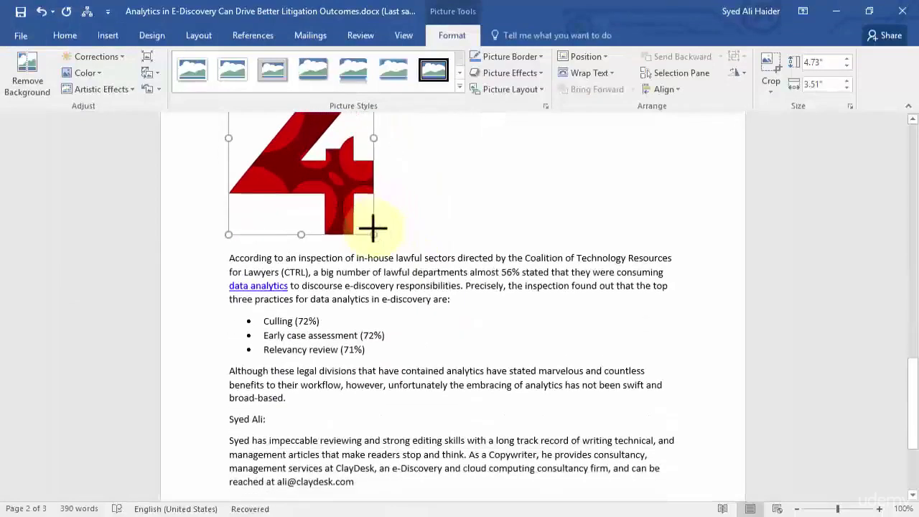
scroll(411, 236, up, 4)
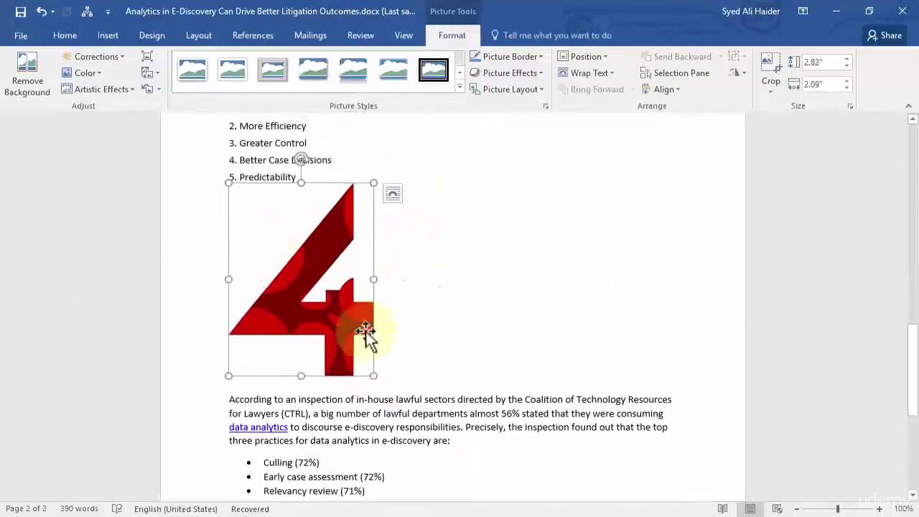
drag(379, 382, 355, 351)
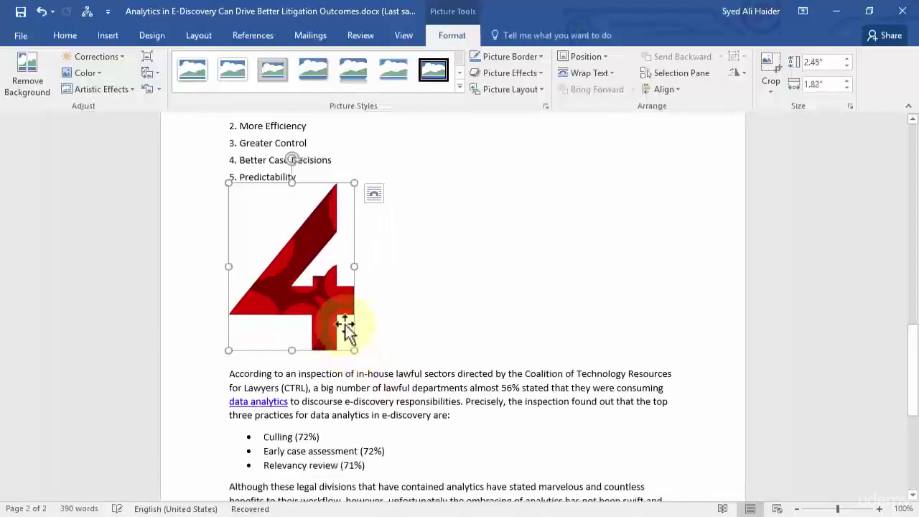
- Apply Square text wrapping to the number 4 picture and shrink it until its top edge aligns with the paragraph beginning "According to an inspection"
click(374, 194)
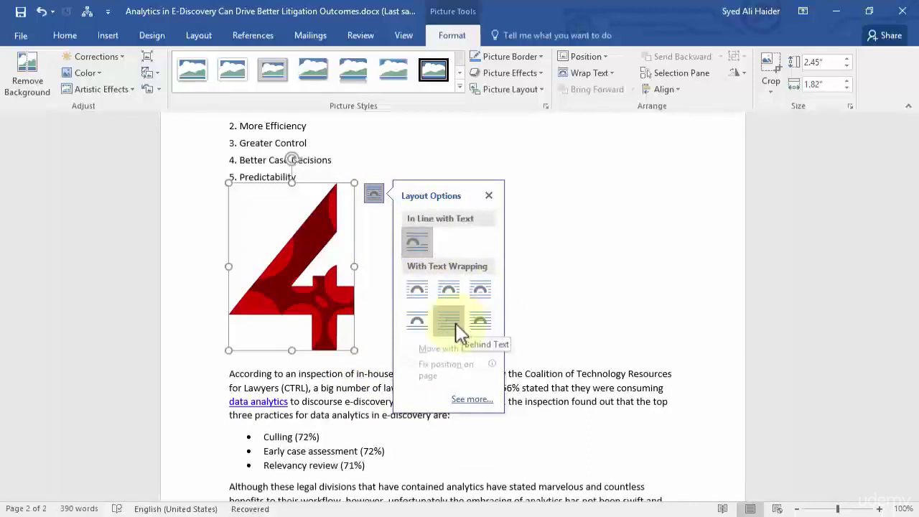
click(413, 290)
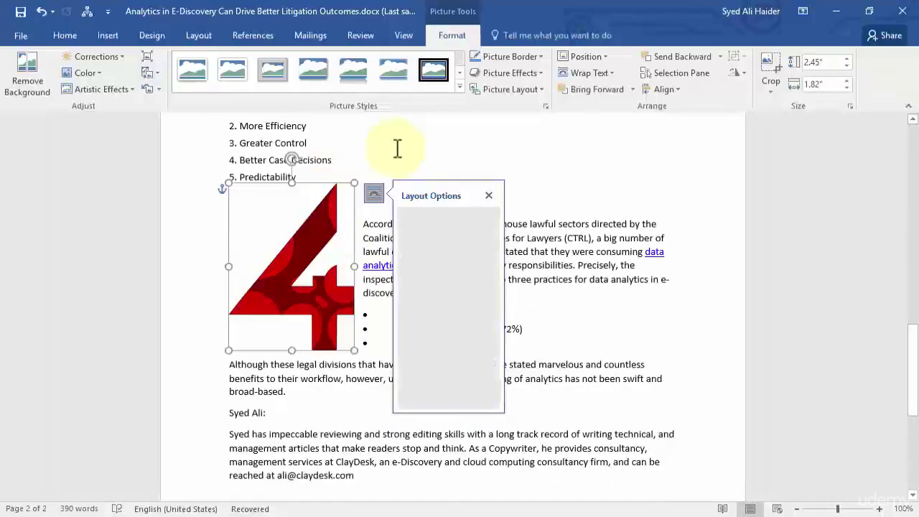
click(397, 149)
click(327, 220)
drag(353, 182, 295, 217)
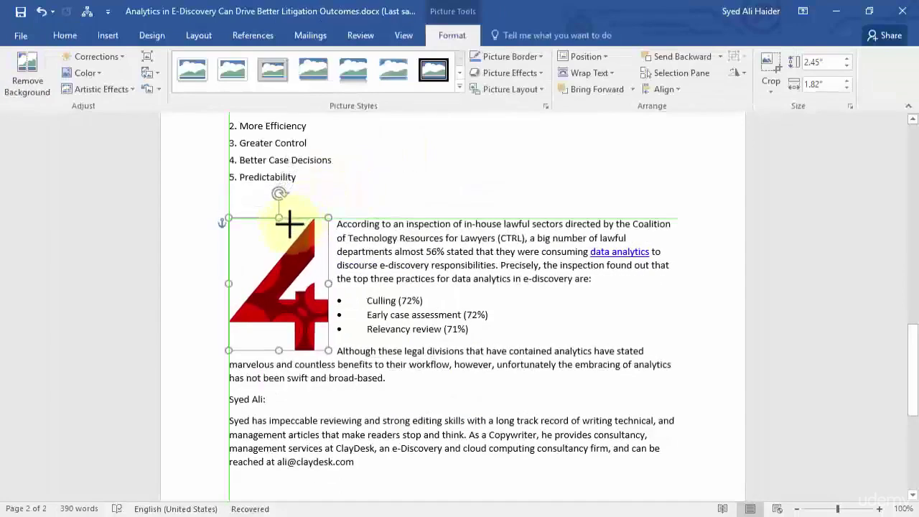
- Delete the blank line after the list item "5. Predictability"
click(455, 179)
scroll(455, 196, up, 1)
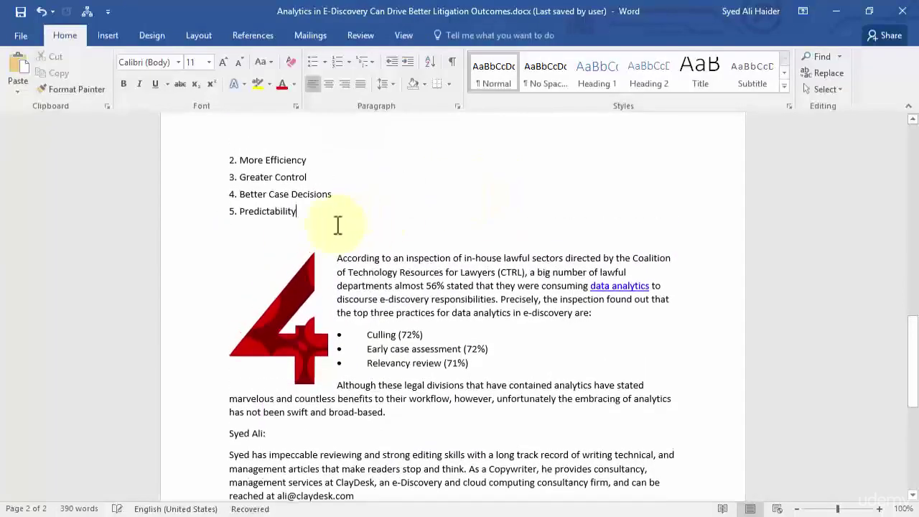
key(Delete)
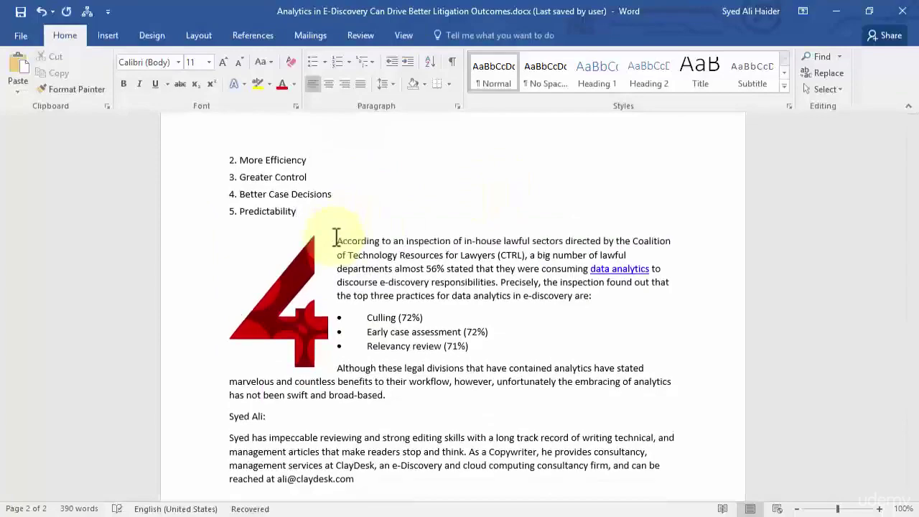
- Start a caption reading "Figure 1.0" for the page 1 picture of the man facing the charts
scroll(394, 194, up, 10)
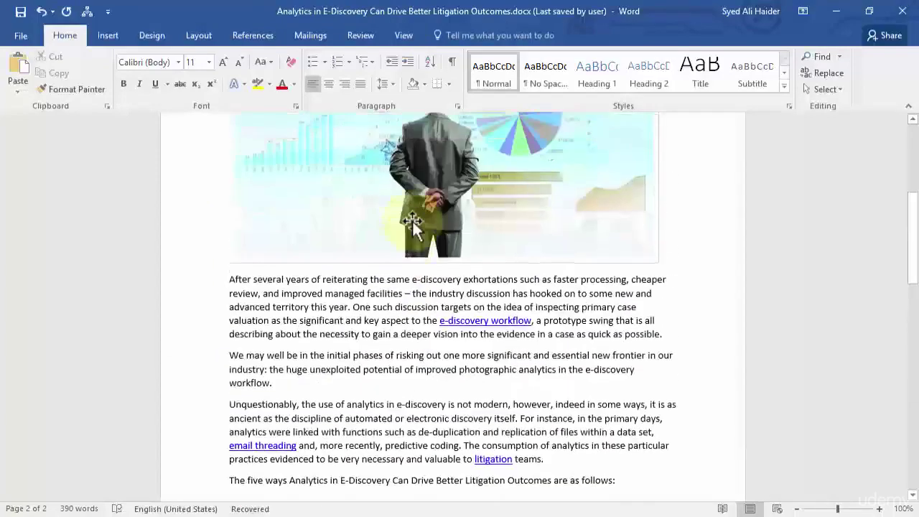
scroll(417, 212, down, 15)
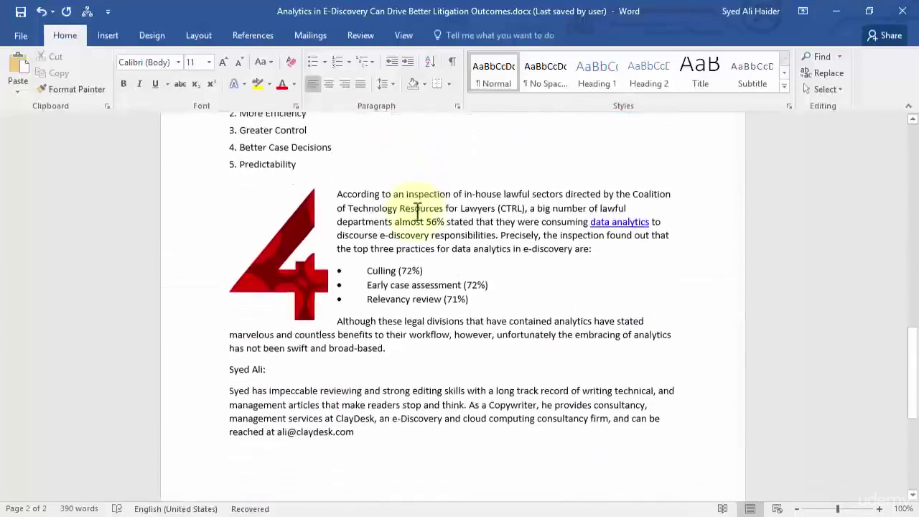
scroll(418, 212, up, 8)
scroll(418, 212, up, 10)
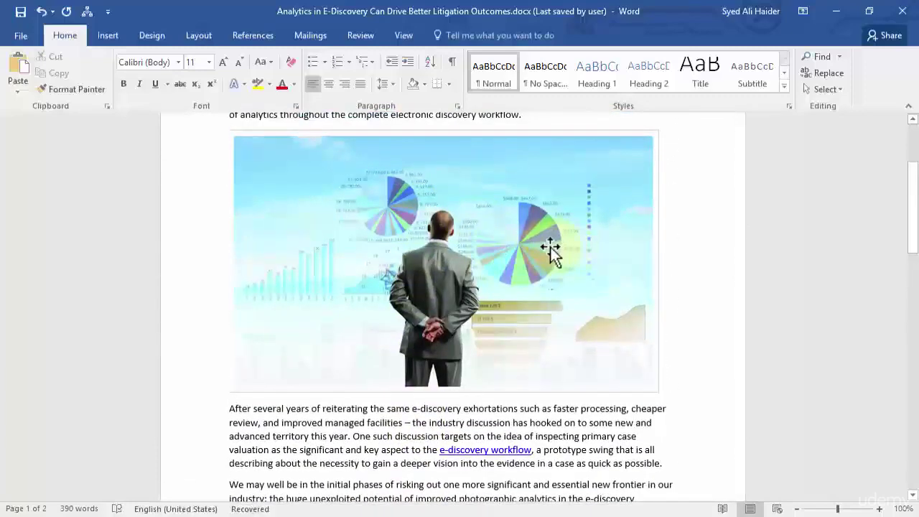
click(610, 284)
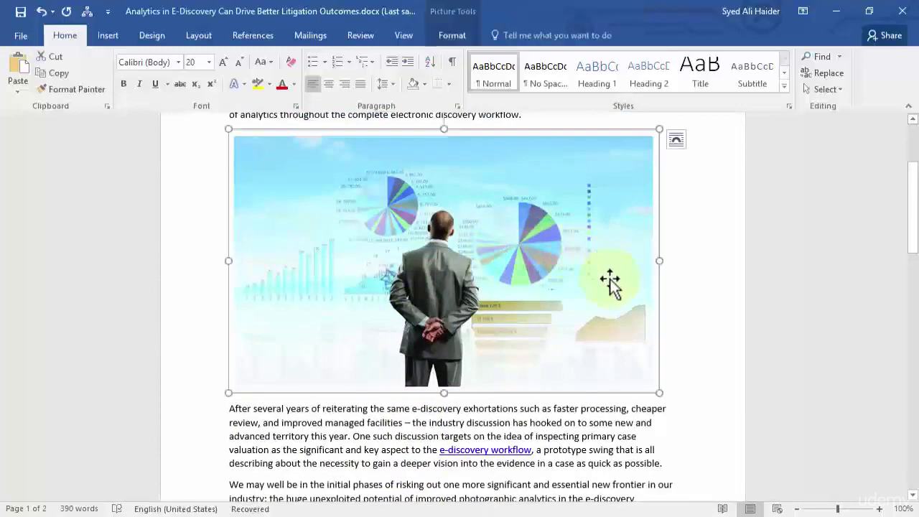
scroll(610, 283, up, 2)
scroll(610, 281, down, 2)
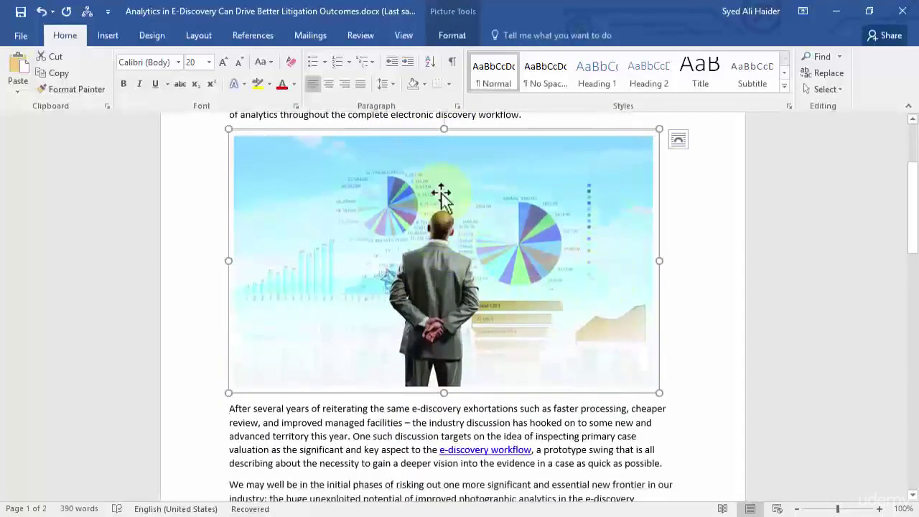
click(253, 36)
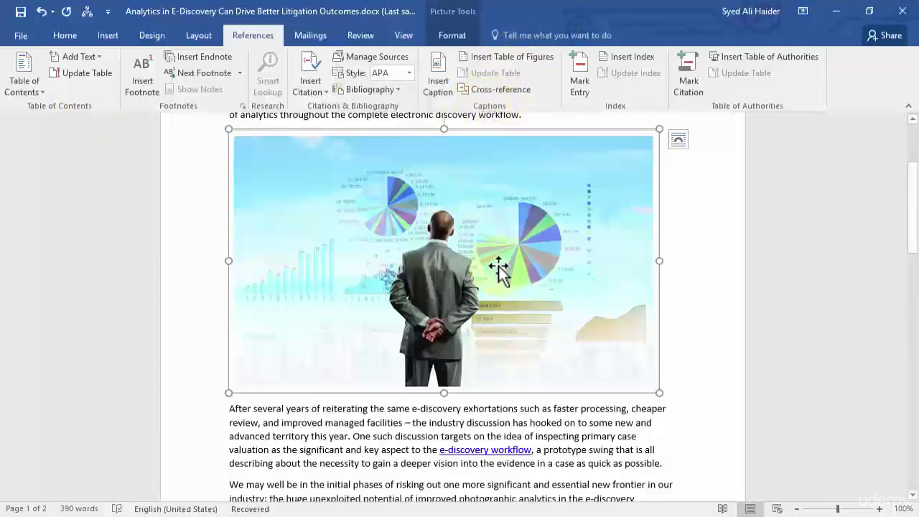
click(438, 75)
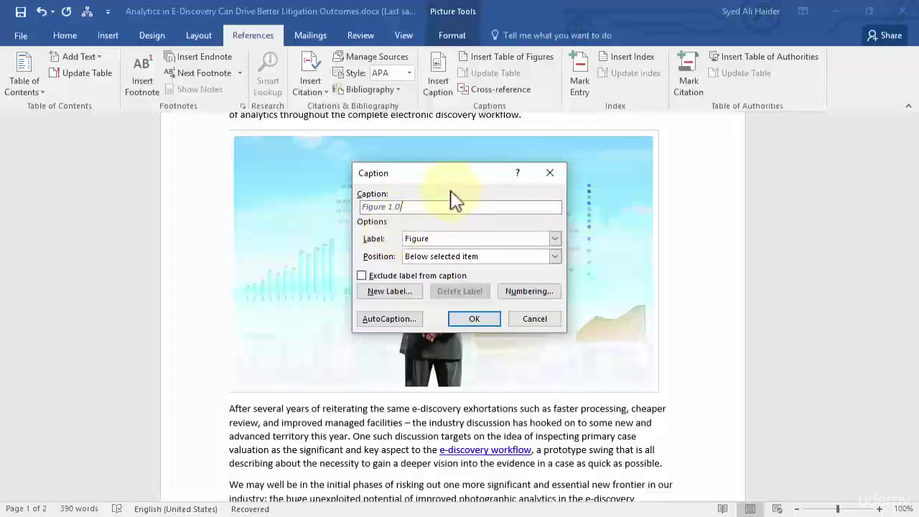
- Try the Table and Equation caption labels, and settle on the Figure label positioned below the selected item
click(555, 239)
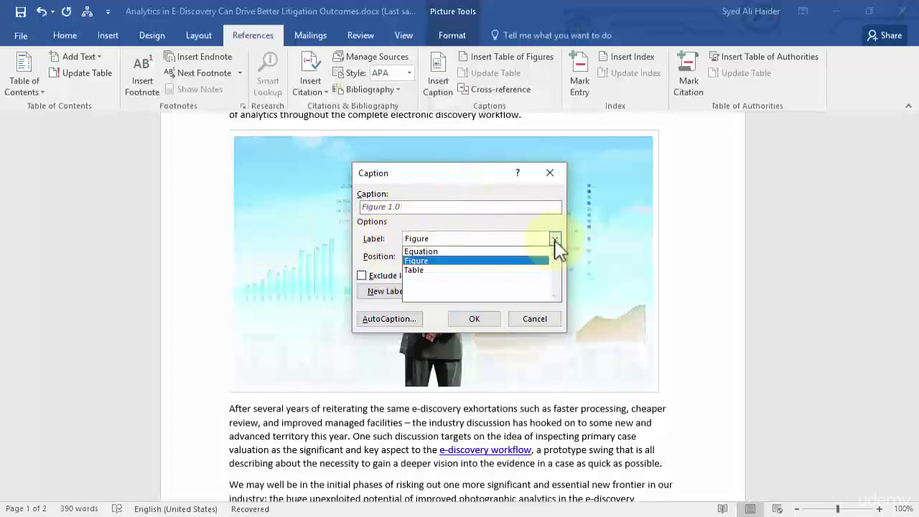
click(438, 270)
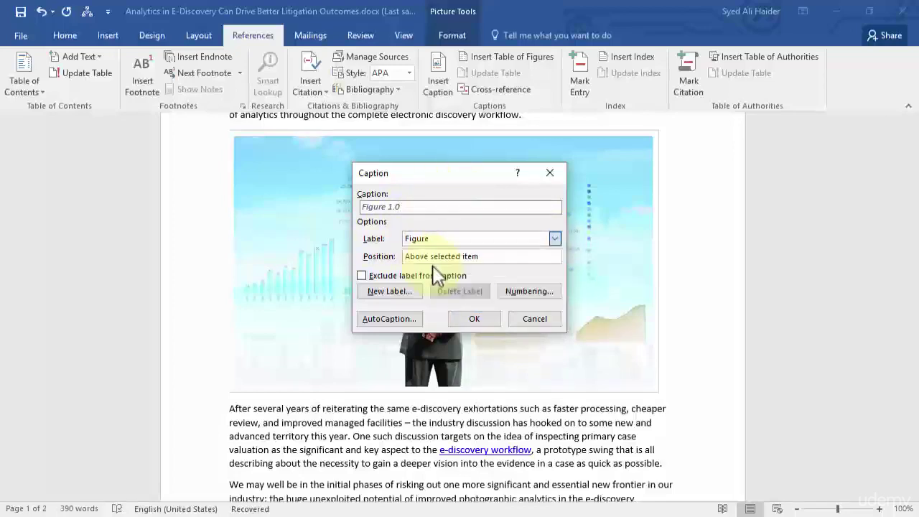
click(556, 239)
click(487, 253)
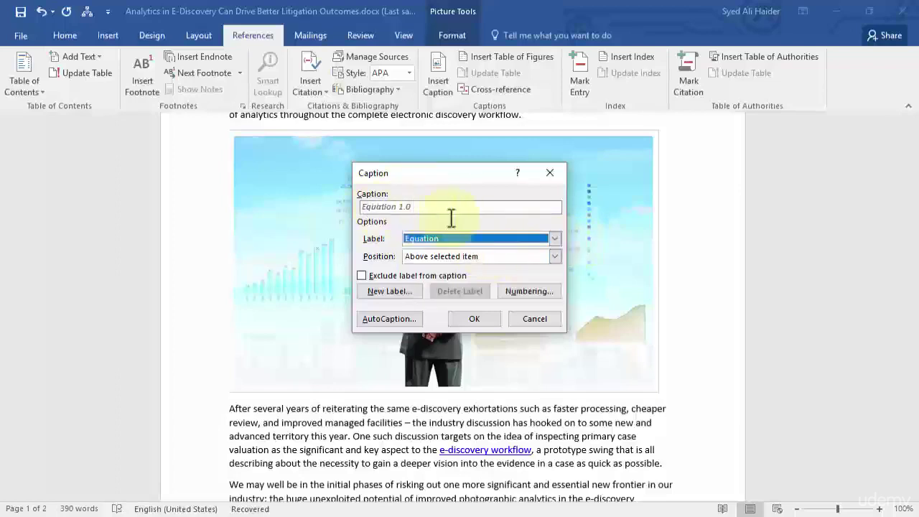
click(555, 239)
click(478, 261)
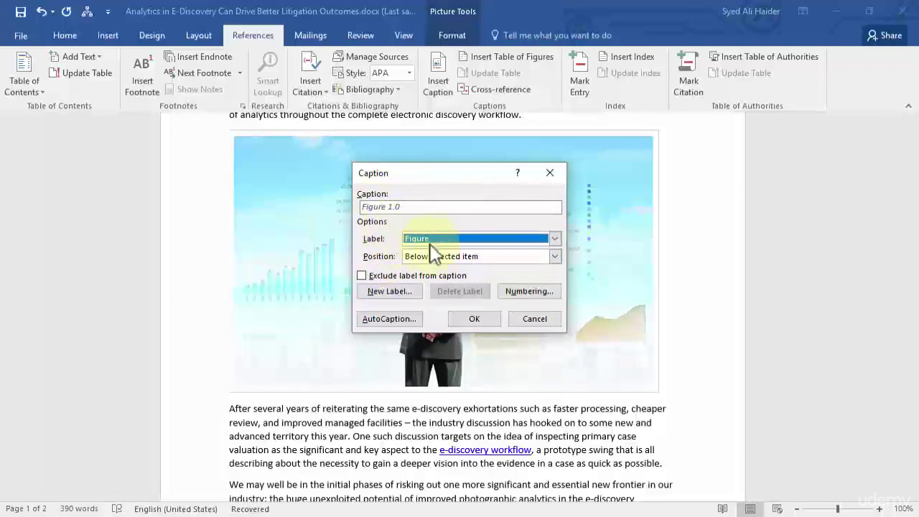
click(554, 256)
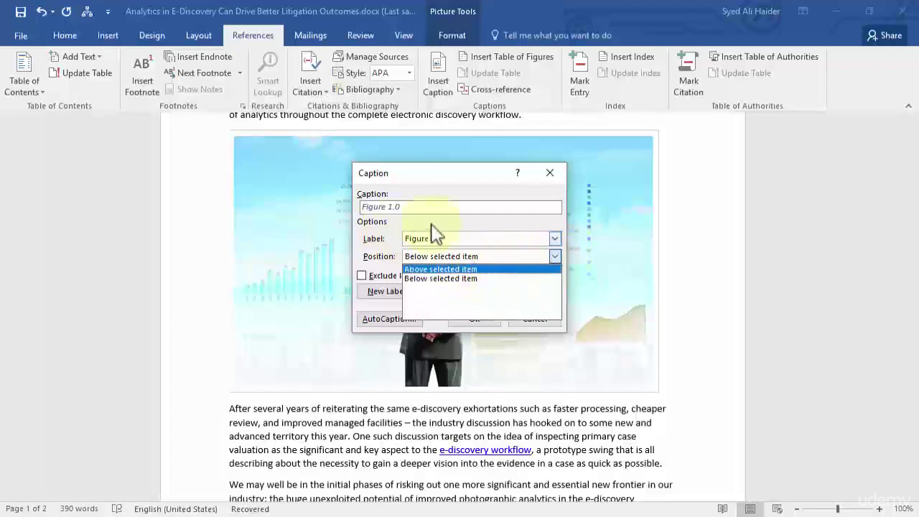
click(511, 279)
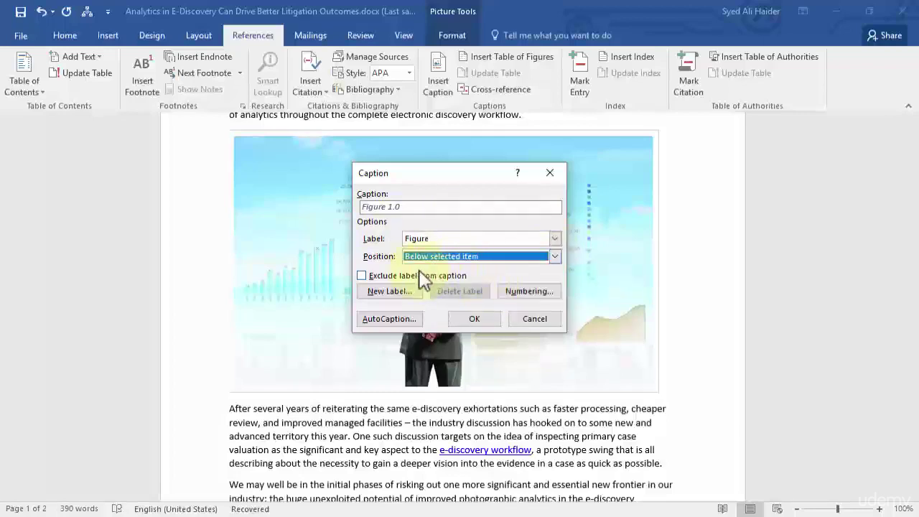
- Try excluding the label from the caption, restore it, and look at the new label option without creating one
click(382, 277)
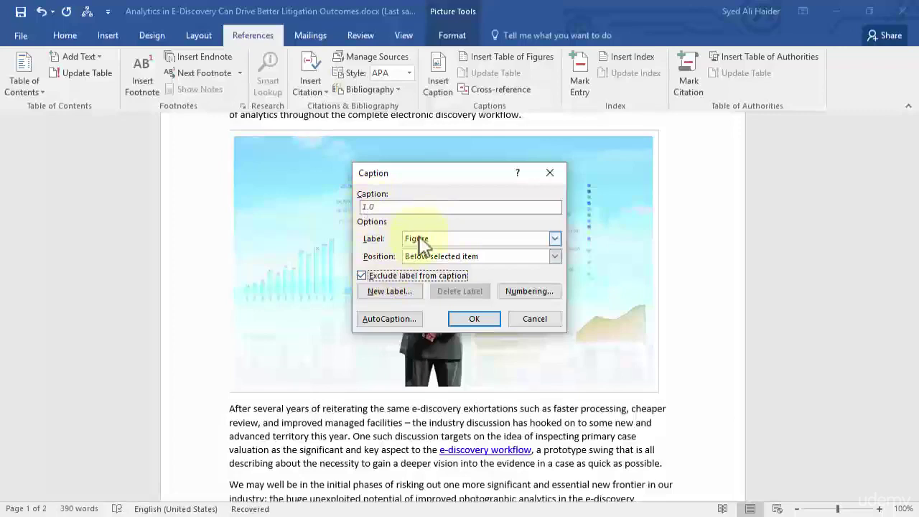
click(400, 277)
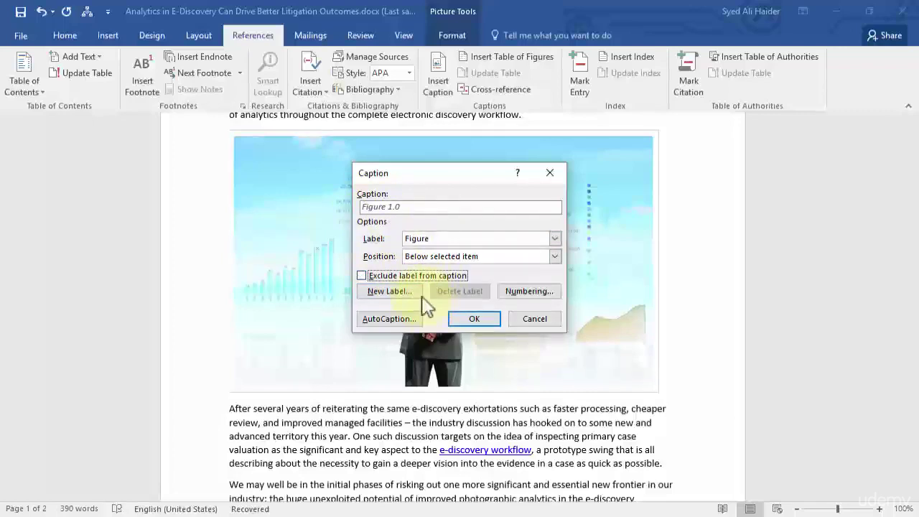
click(395, 295)
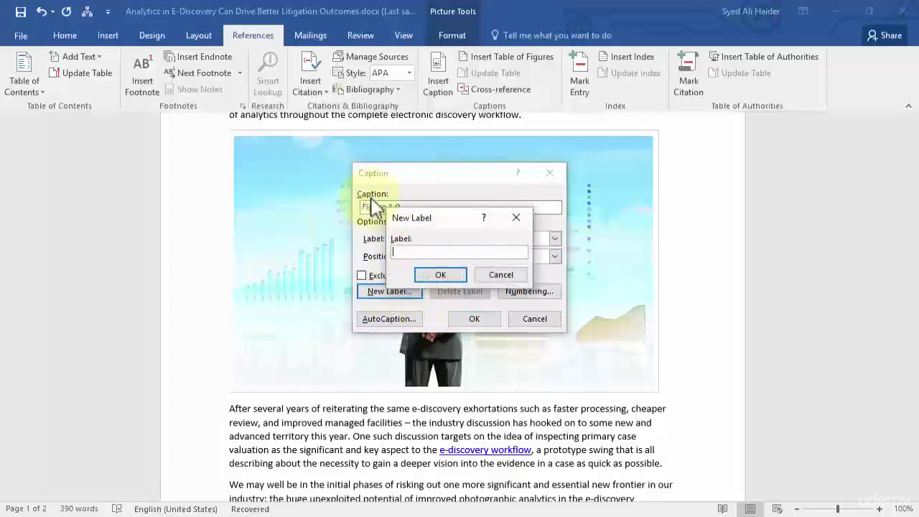
click(501, 276)
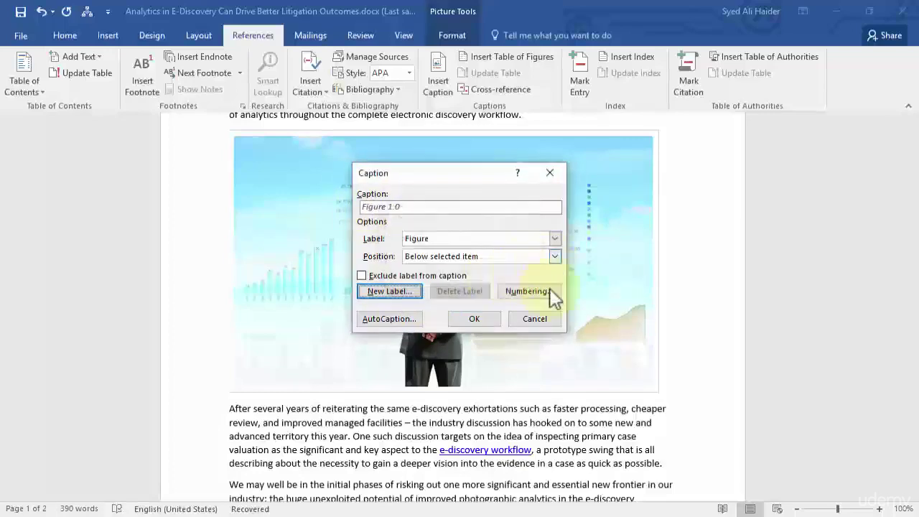
- Set the caption numbering format to 1, 2, 3, … and insert the caption "Figure 1.0" below the picture
click(551, 294)
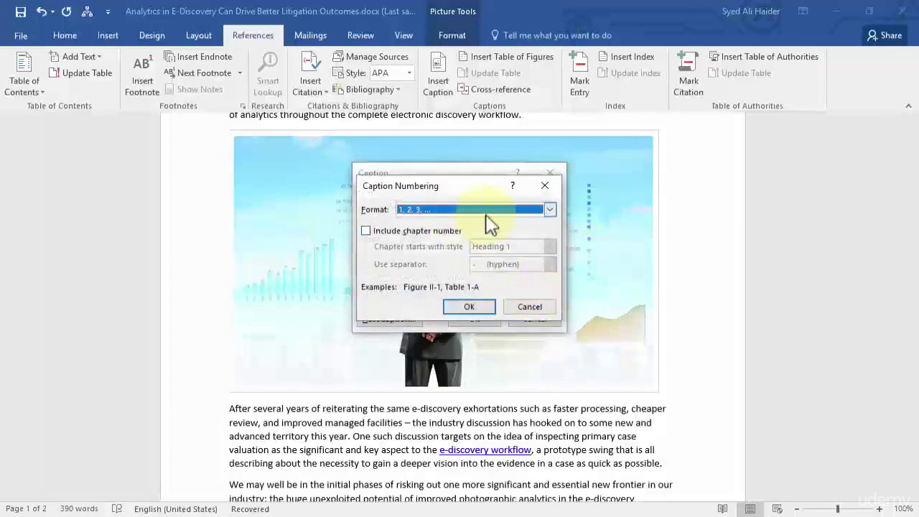
drag(461, 189, 455, 263)
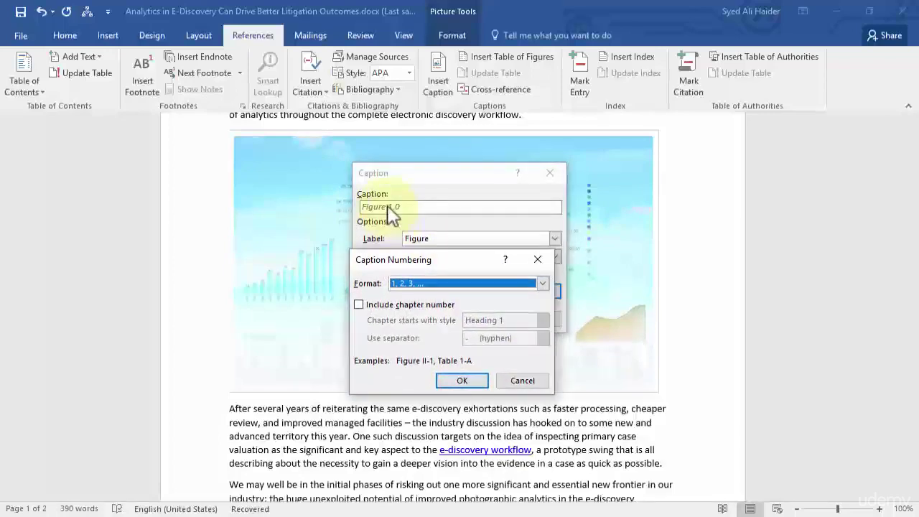
click(543, 284)
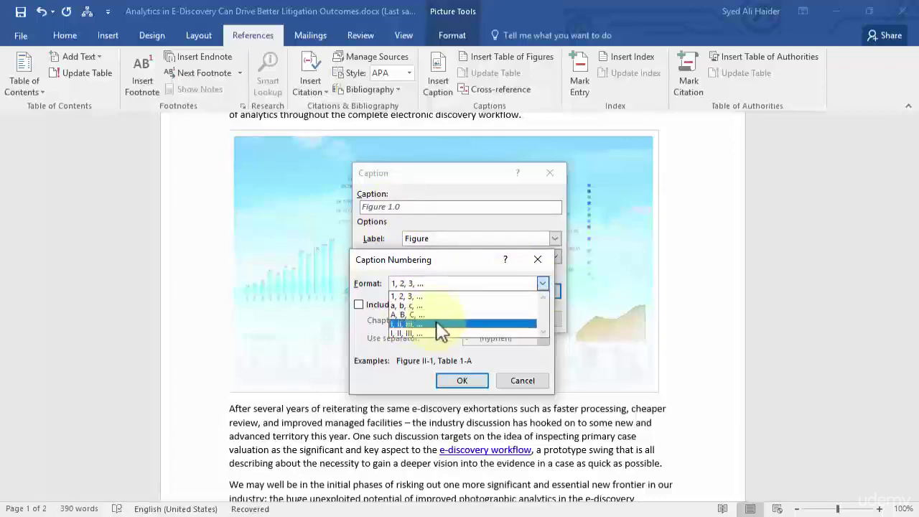
click(464, 298)
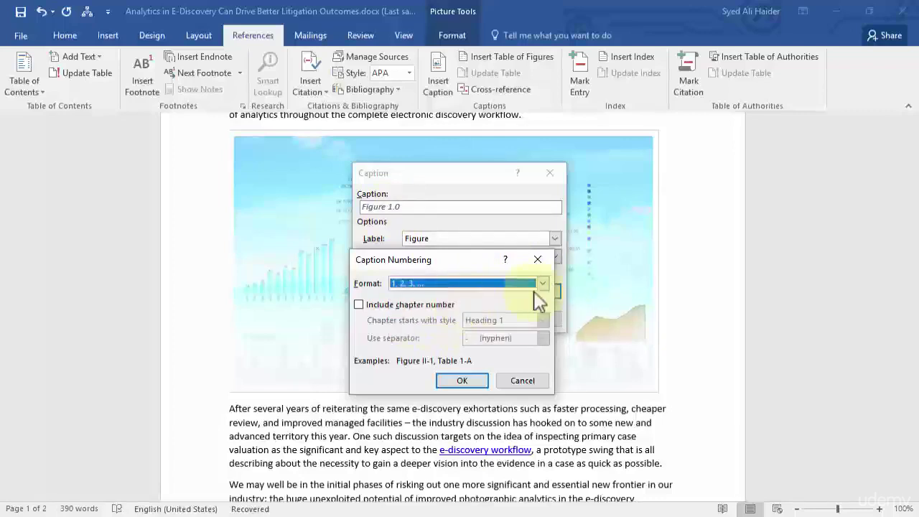
click(463, 382)
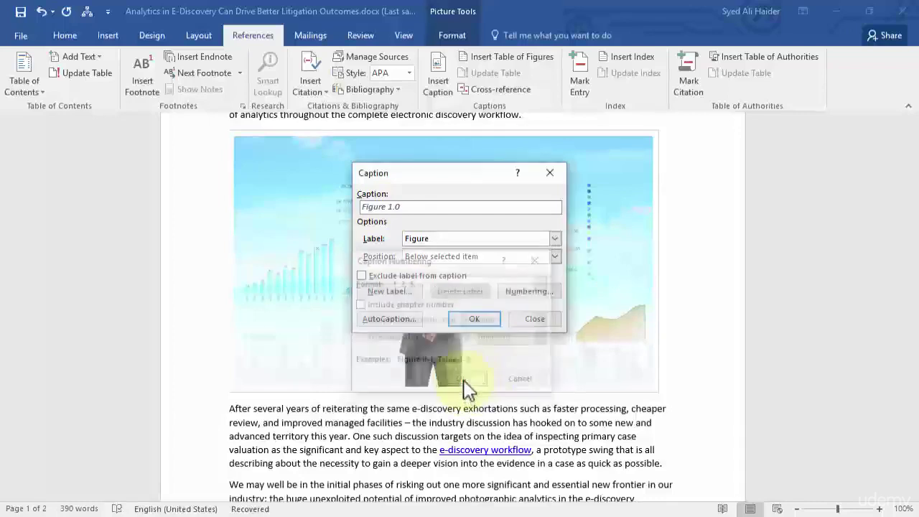
click(474, 319)
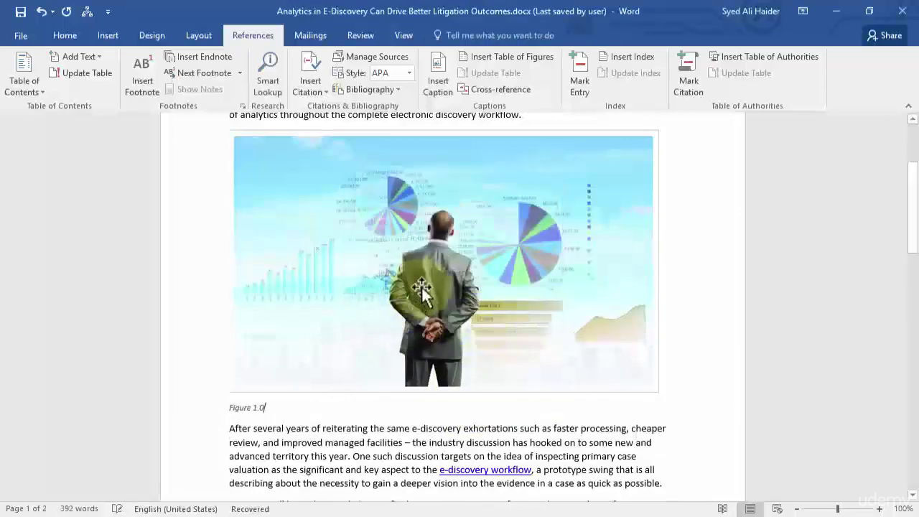
scroll(372, 287, down, 2)
scroll(371, 287, down, 1)
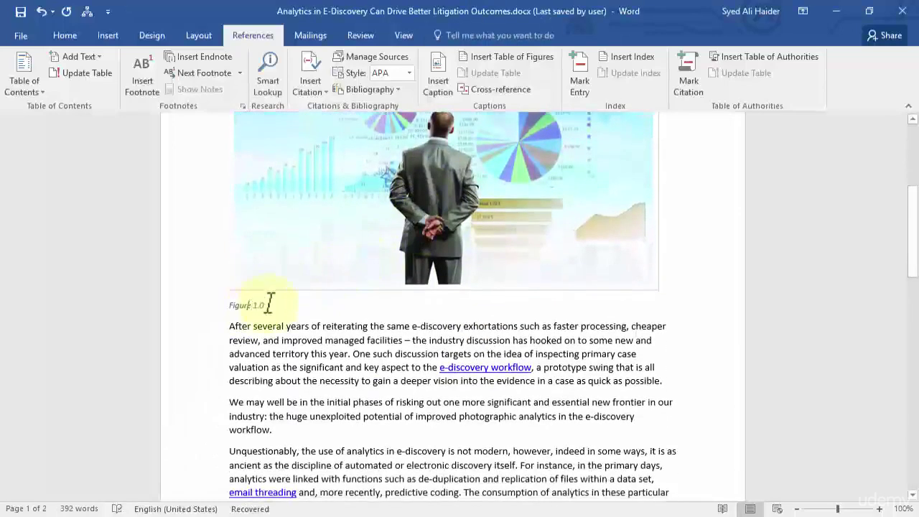
drag(253, 302, 236, 306)
click(288, 319)
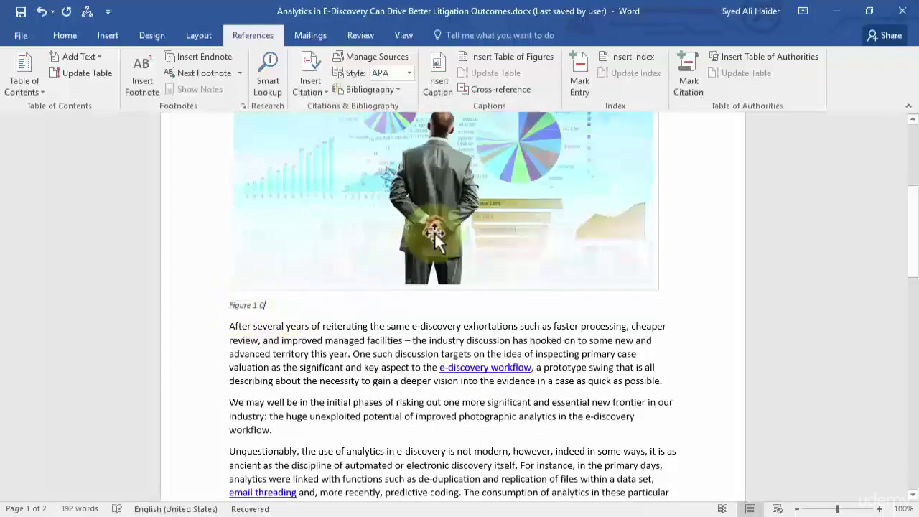
- Center the "Figure 1.0" caption under the page 1 picture of the man facing the charts
scroll(445, 244, up, 2)
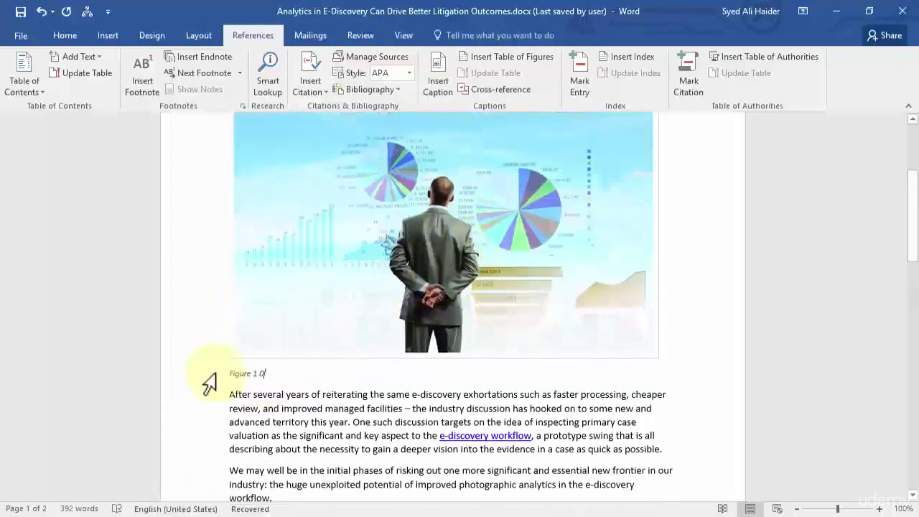
drag(231, 371, 263, 371)
click(63, 35)
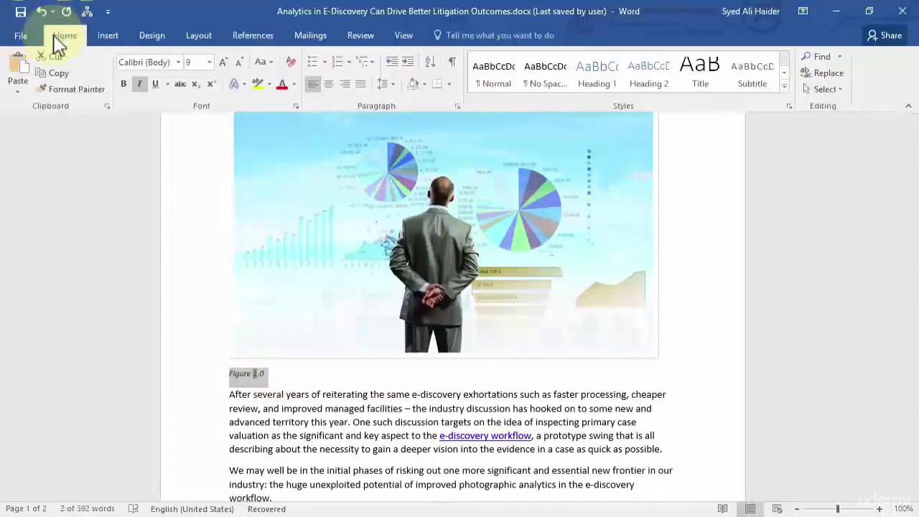
click(329, 84)
click(465, 343)
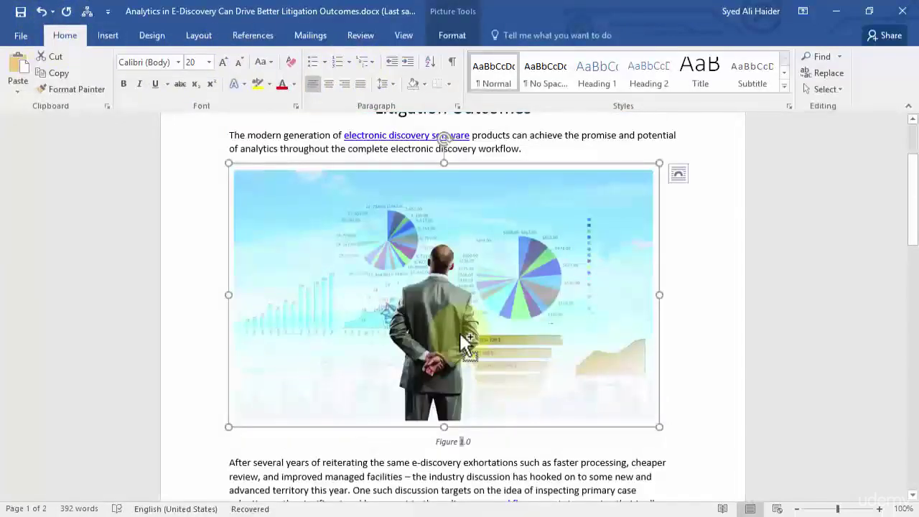
click(486, 441)
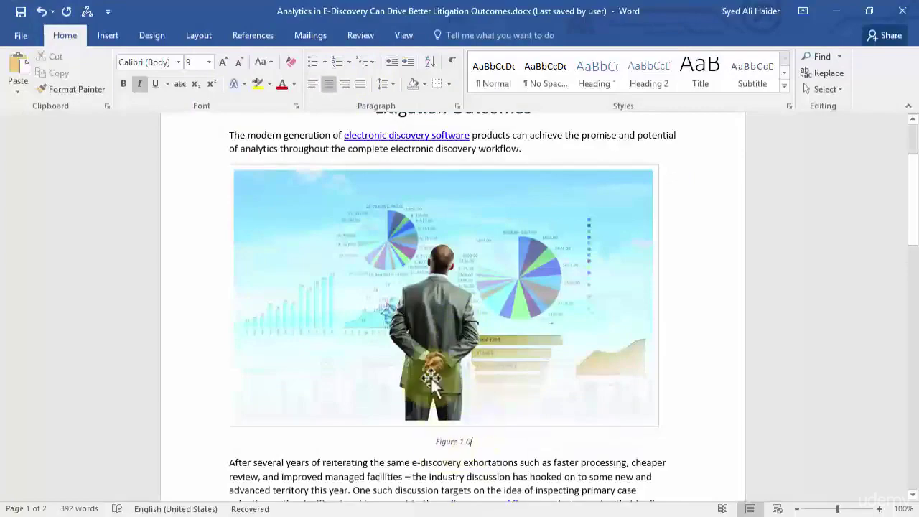
- Insert the caption "Figure 2.0" below the red number 4 picture on page 2, keeping the Figure label and the position below the selected item
scroll(467, 373, down, 10)
scroll(467, 374, down, 5)
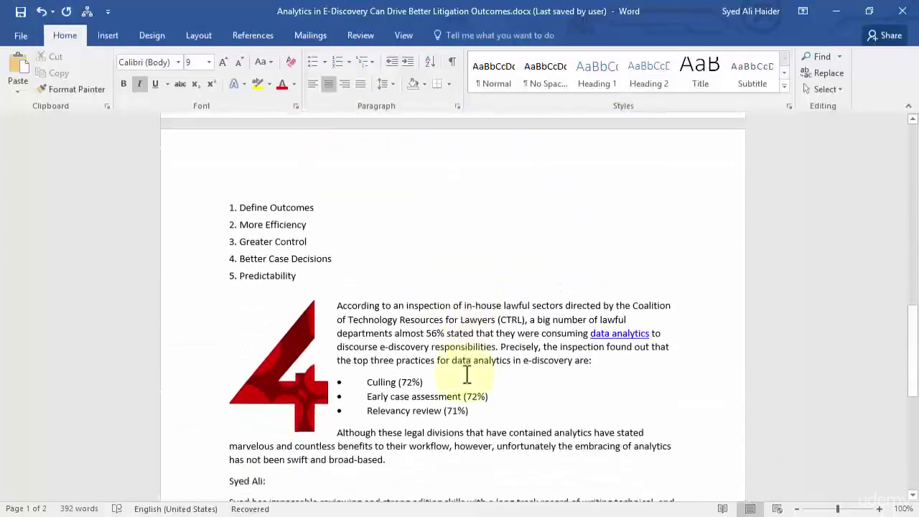
click(301, 291)
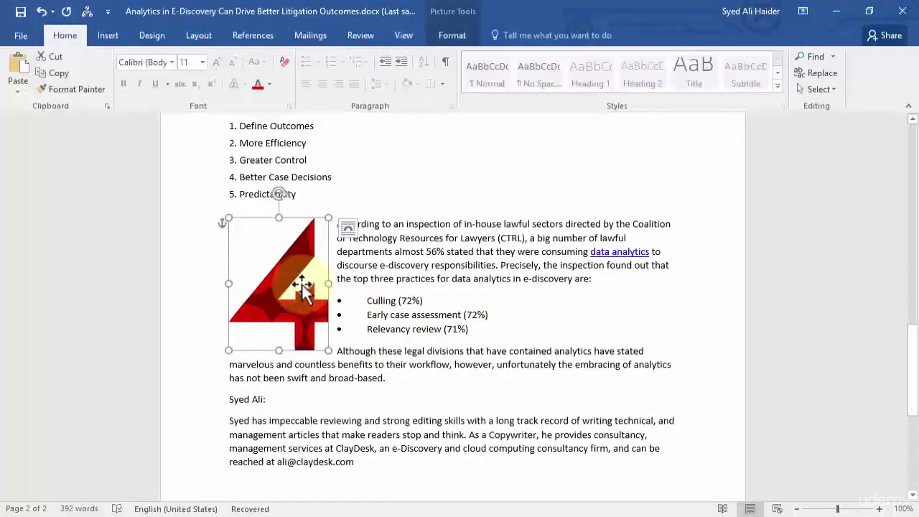
click(257, 39)
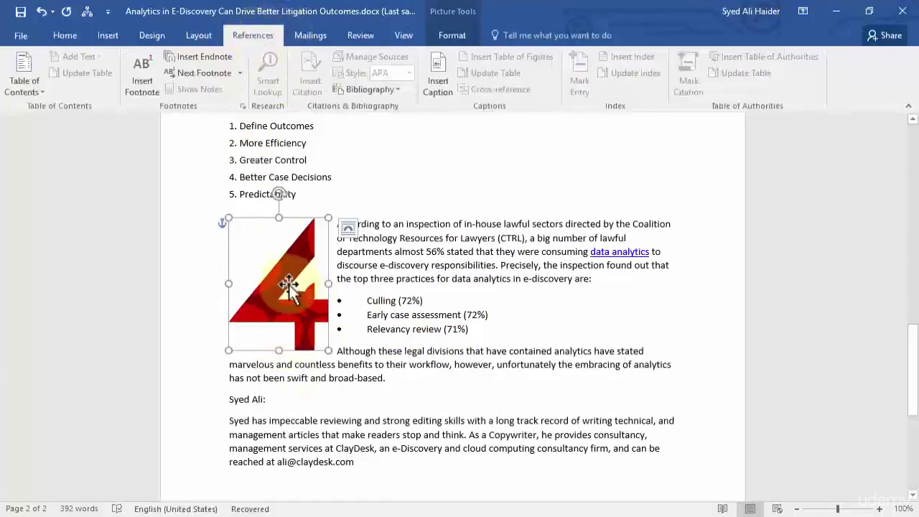
click(436, 81)
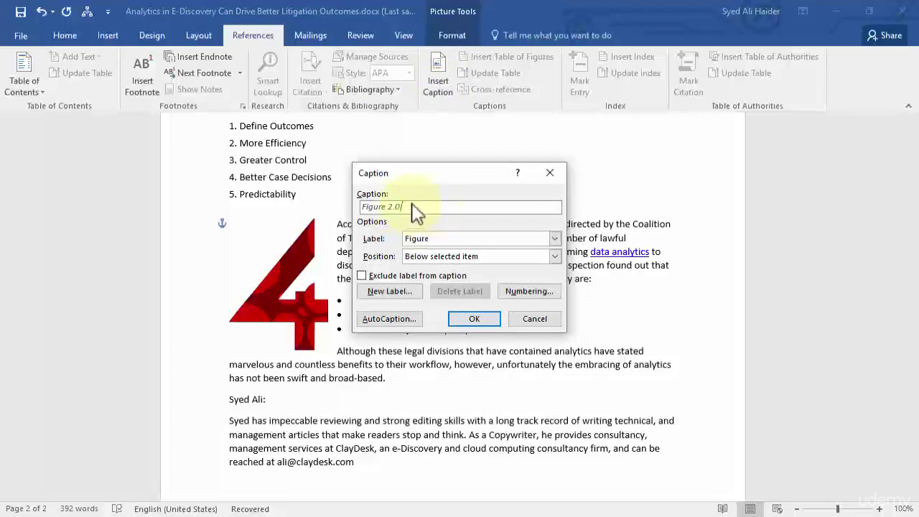
click(555, 239)
click(554, 239)
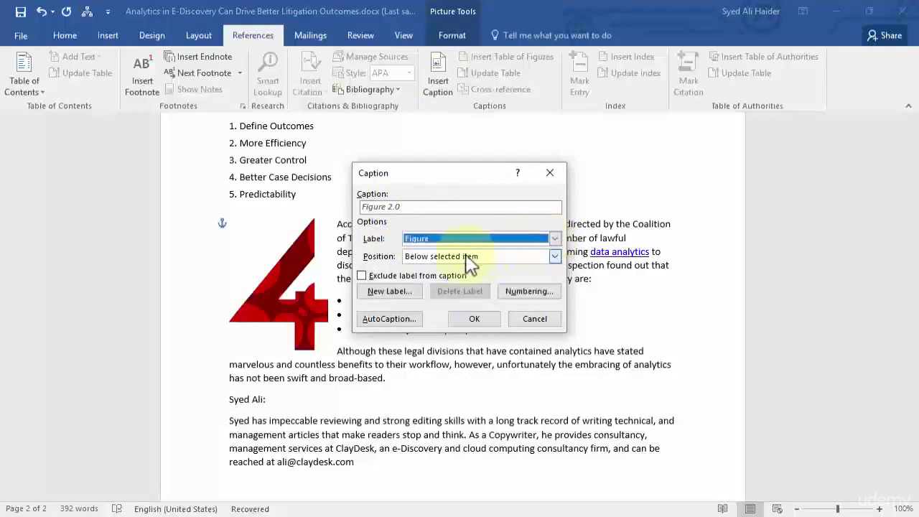
click(554, 256)
click(554, 257)
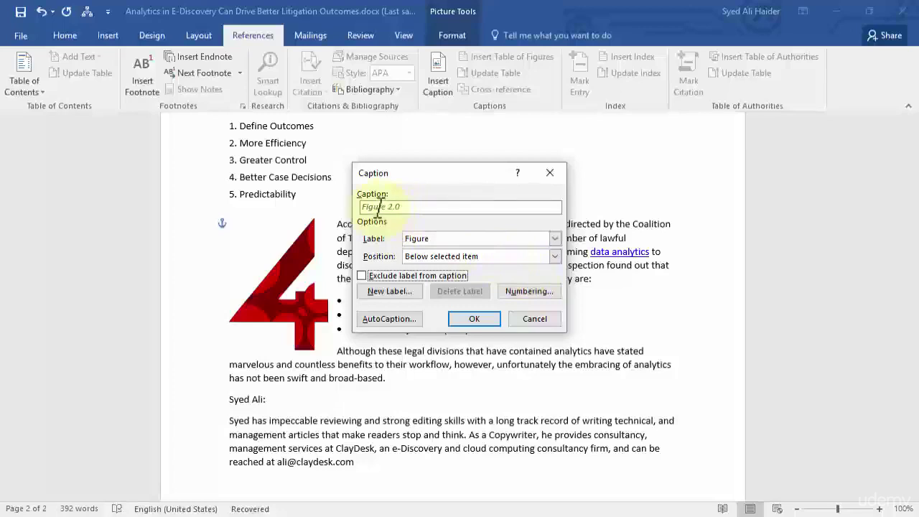
click(474, 321)
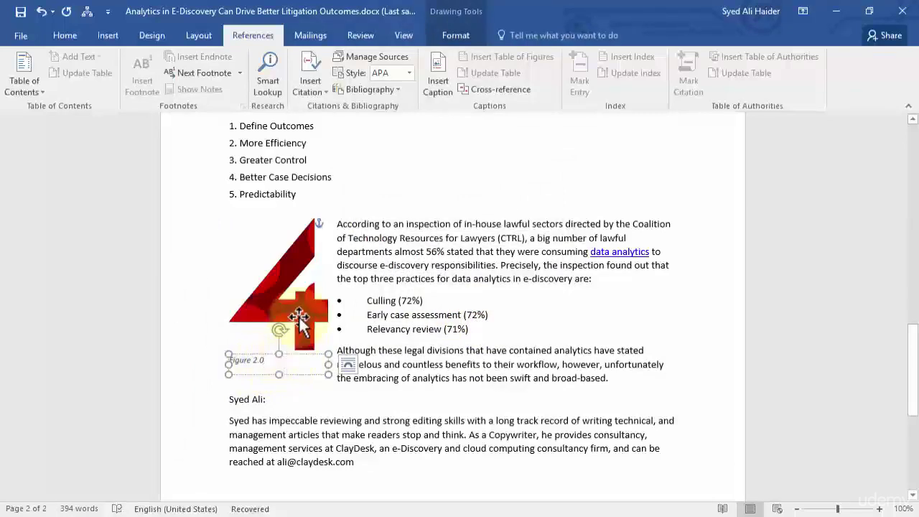
- Shift the "Figure 2.0" caption box slightly down beneath the red 4 picture and check its layout options
click(347, 364)
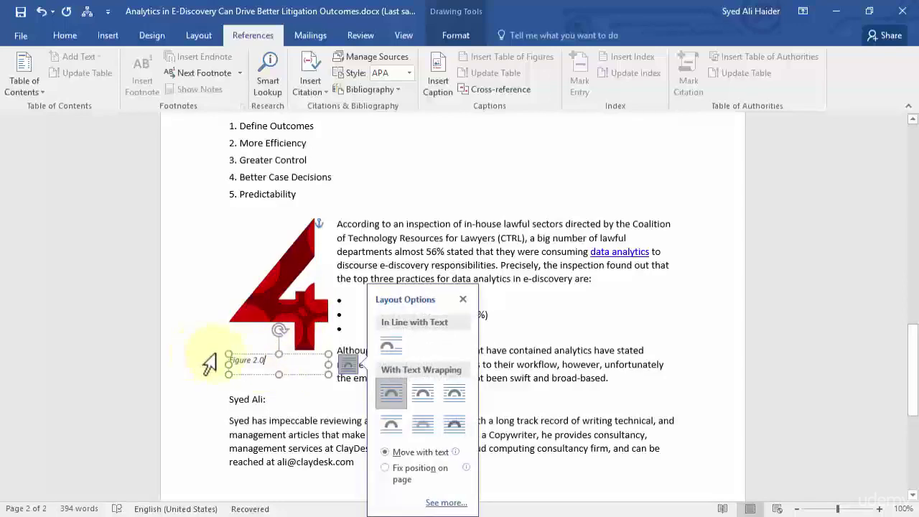
drag(262, 356, 263, 352)
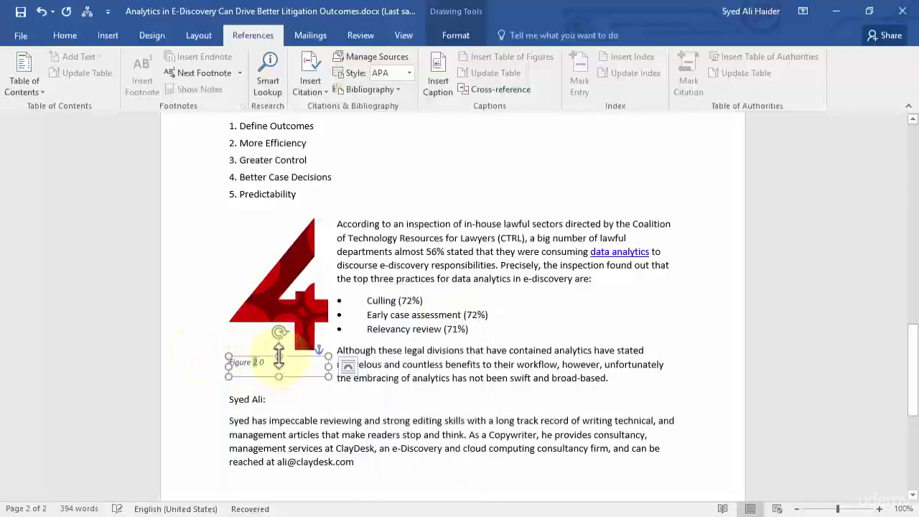
click(259, 367)
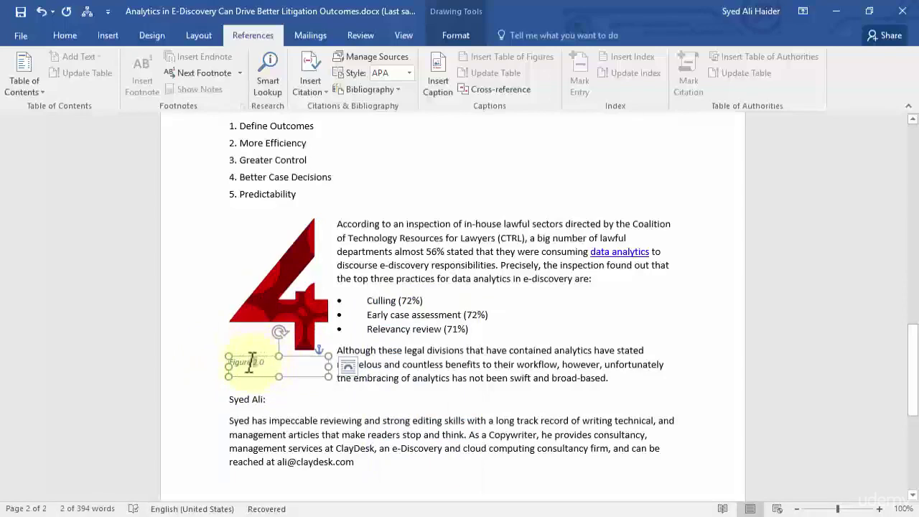
click(245, 364)
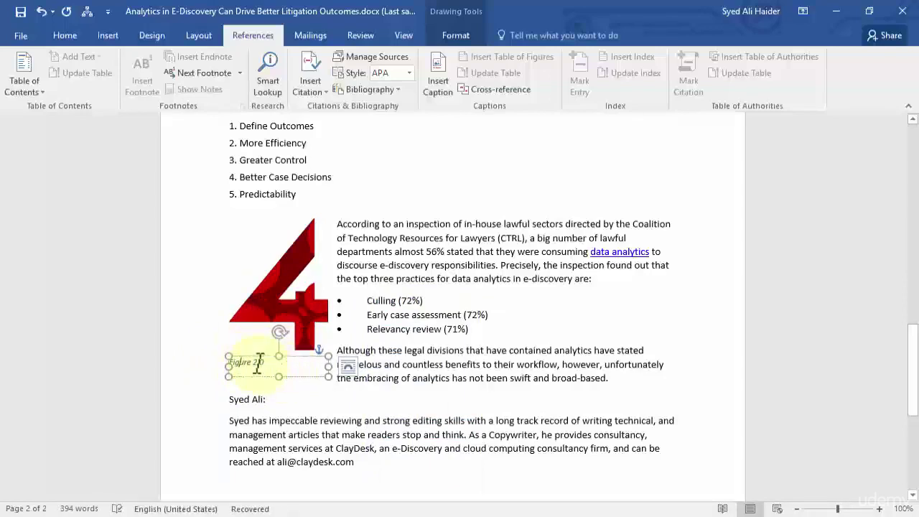
click(347, 366)
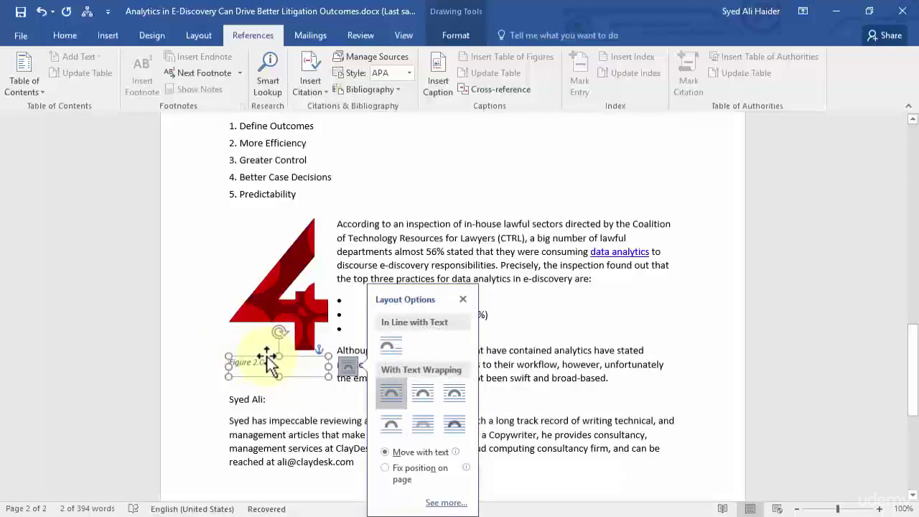
key(Escape)
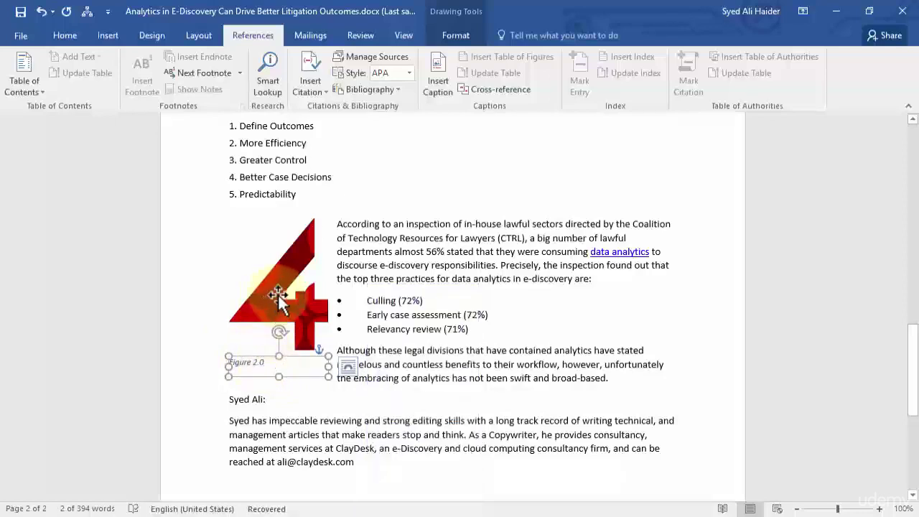
- Group the red 4 picture with its "Figure 2.0" caption and reduce the group's height slightly
shift+click(280, 298)
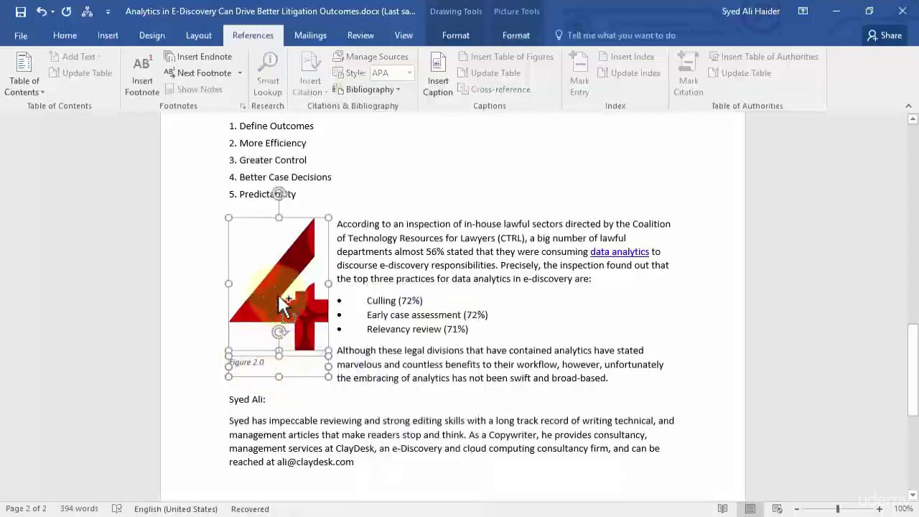
right_click(283, 303)
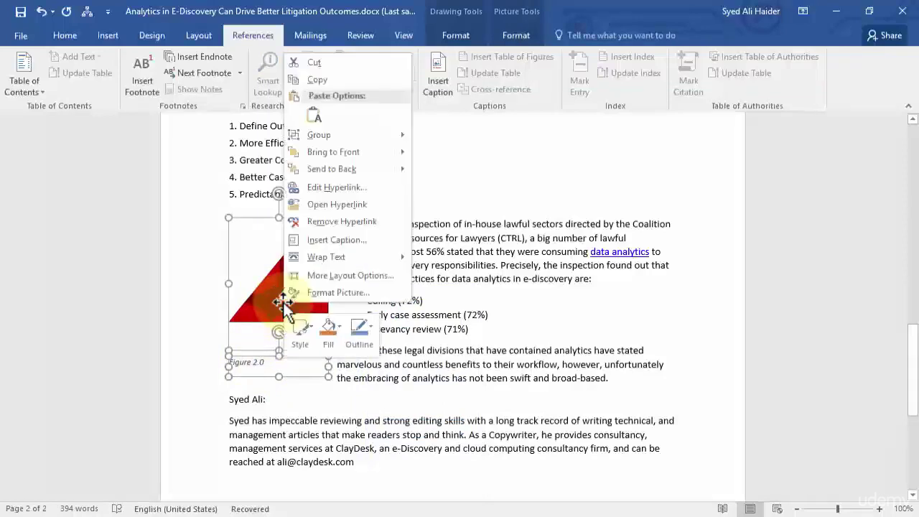
mouse_move(394, 143)
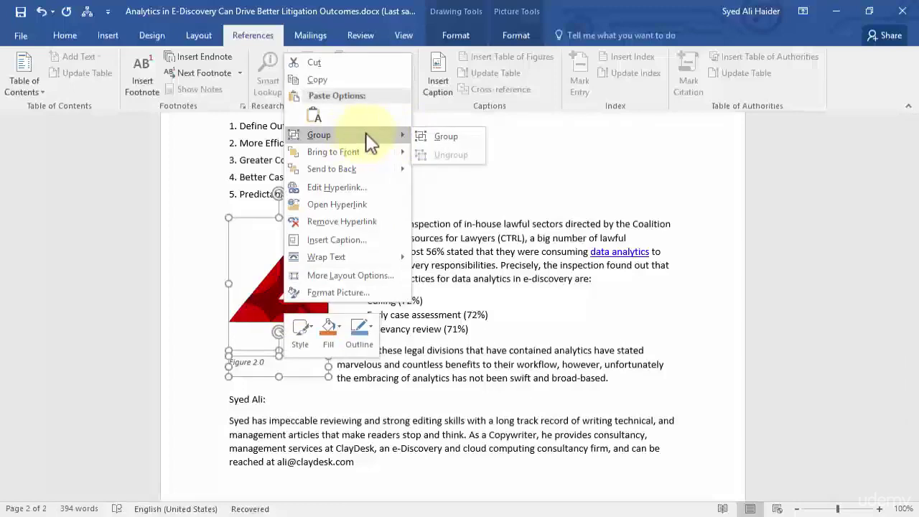
click(466, 143)
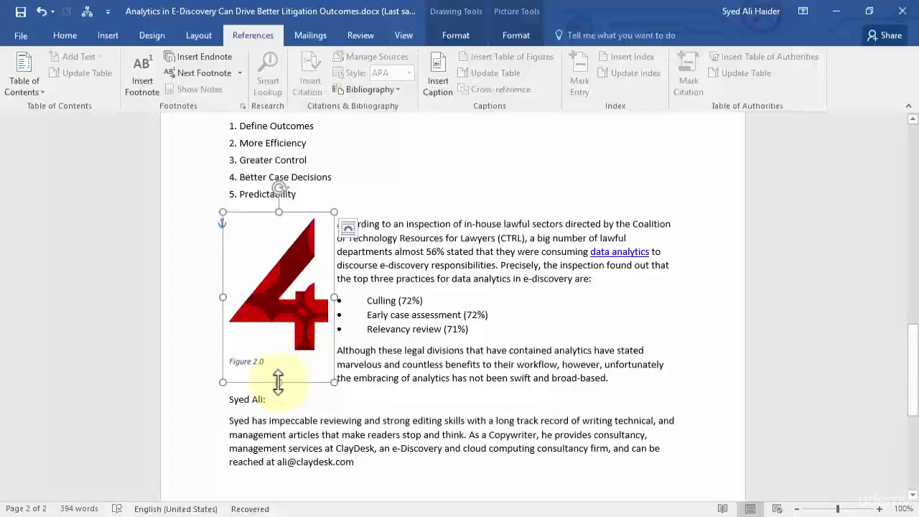
mouse_move(277, 380)
mouse_down()
mouse_move(289, 324)
mouse_move(277, 366)
mouse_up()
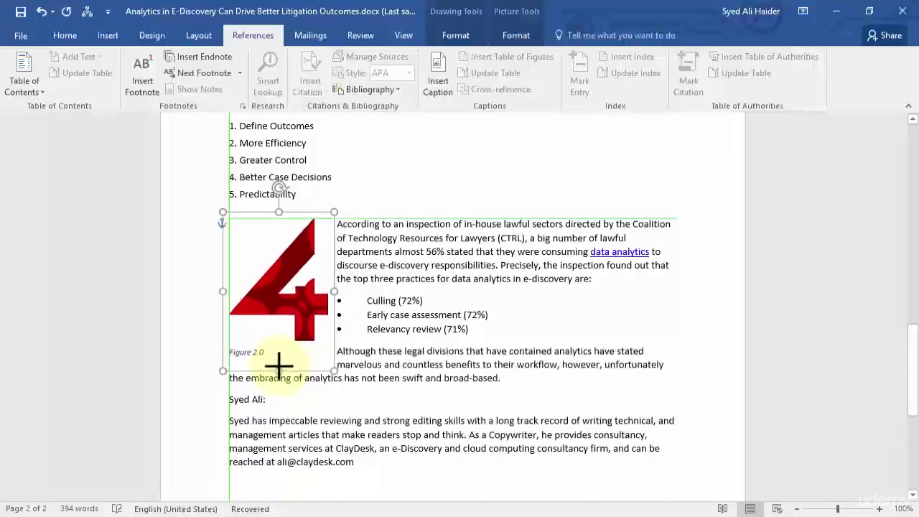
click(436, 376)
- Add an empty left-aligned line above the article title on page 1
scroll(423, 339, up, 15)
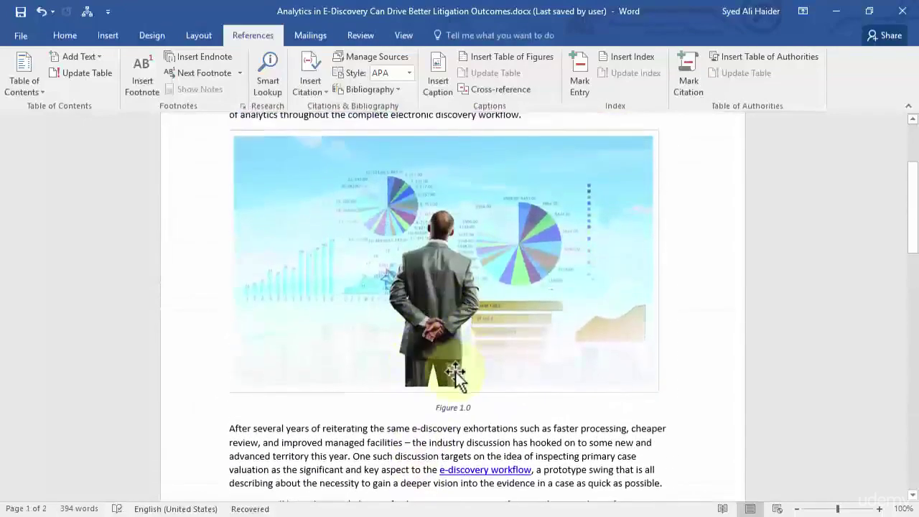
scroll(505, 298, down, 15)
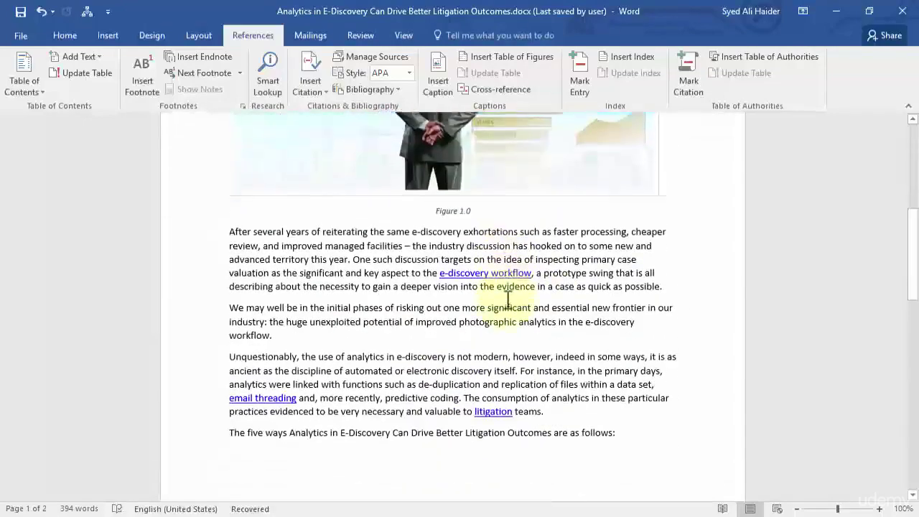
scroll(380, 335, up, 20)
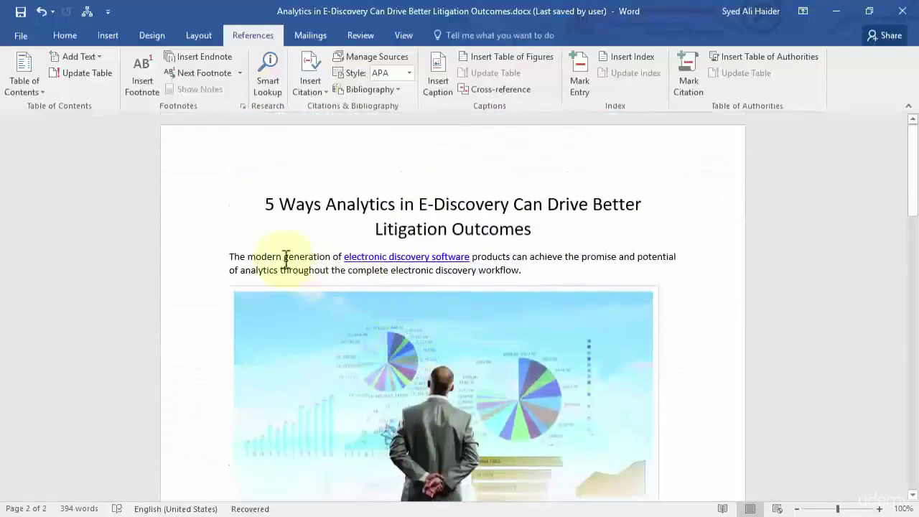
click(243, 210)
key(ctrl+z)
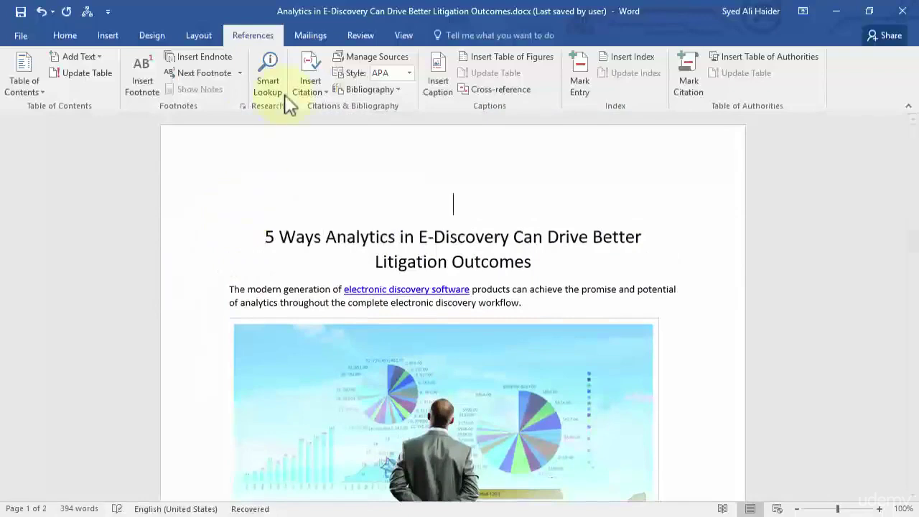
click(63, 36)
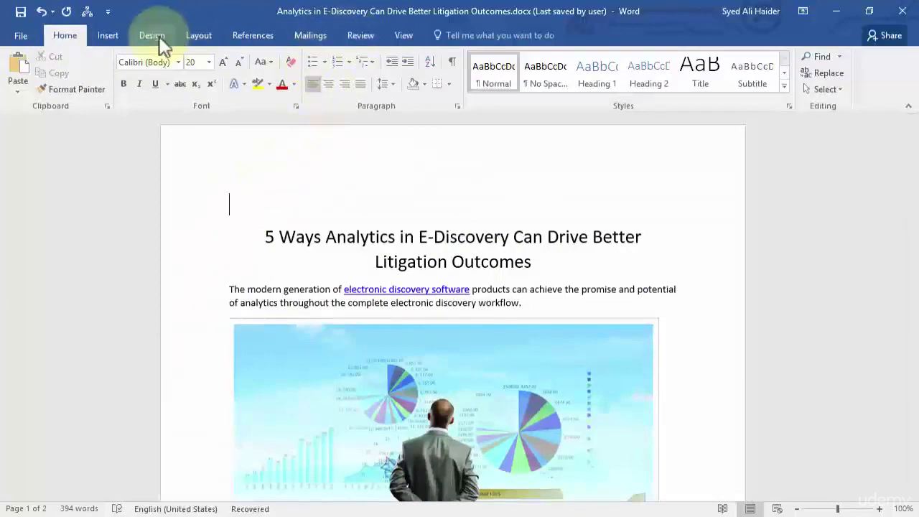
- Start a table of figures on the empty line above the title, and try its page number options, leaving page numbers shown and right-aligned
click(231, 36)
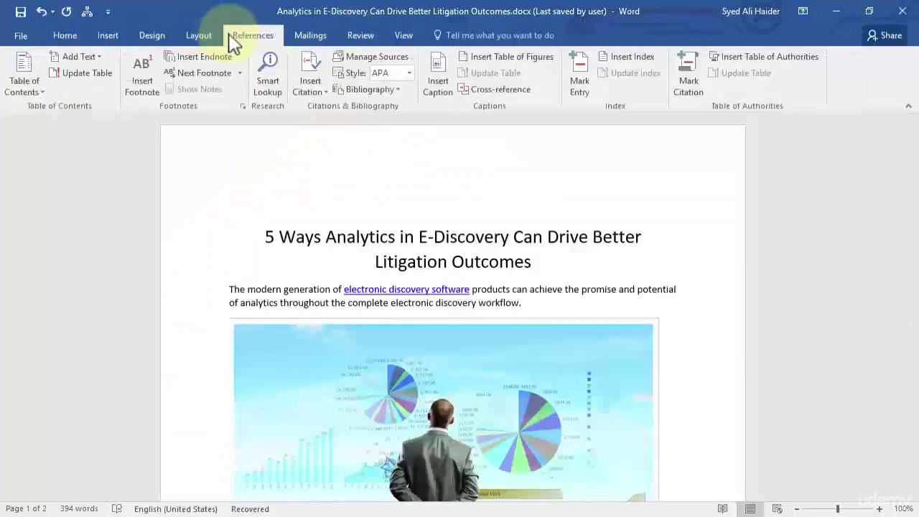
click(509, 61)
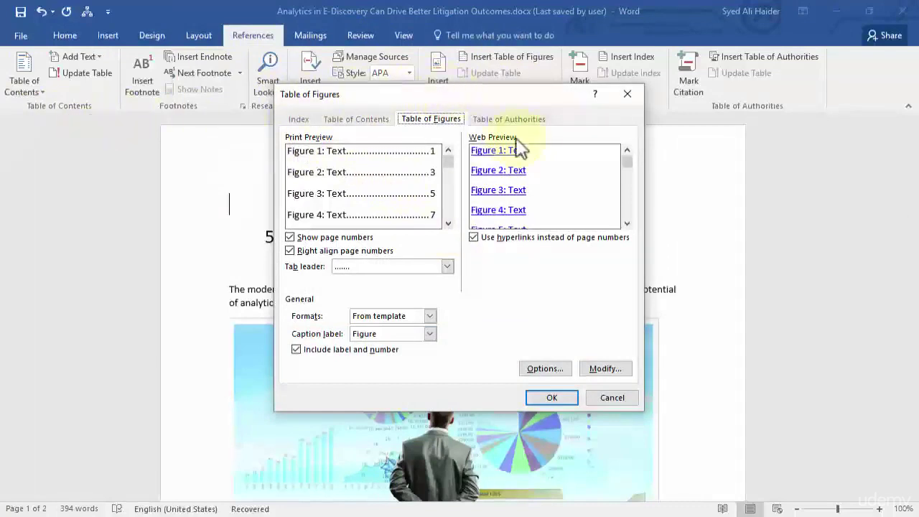
click(362, 240)
click(365, 240)
click(368, 251)
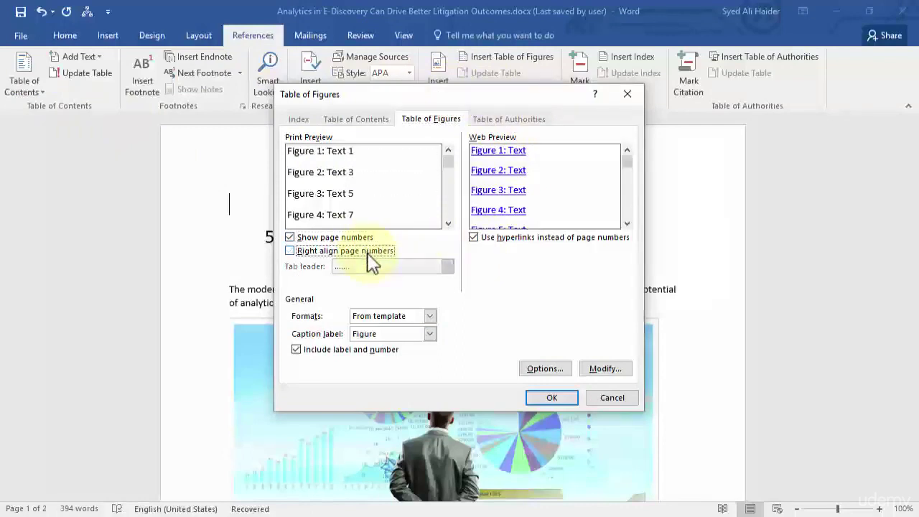
click(368, 252)
- Try a dashed tab leader for the table of figures, then apply the Formal format with the Figure caption label
click(447, 266)
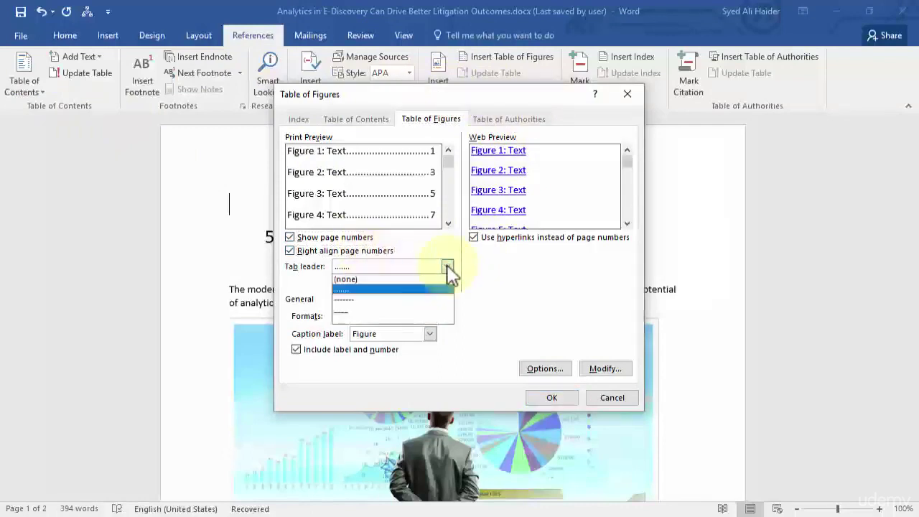
click(396, 300)
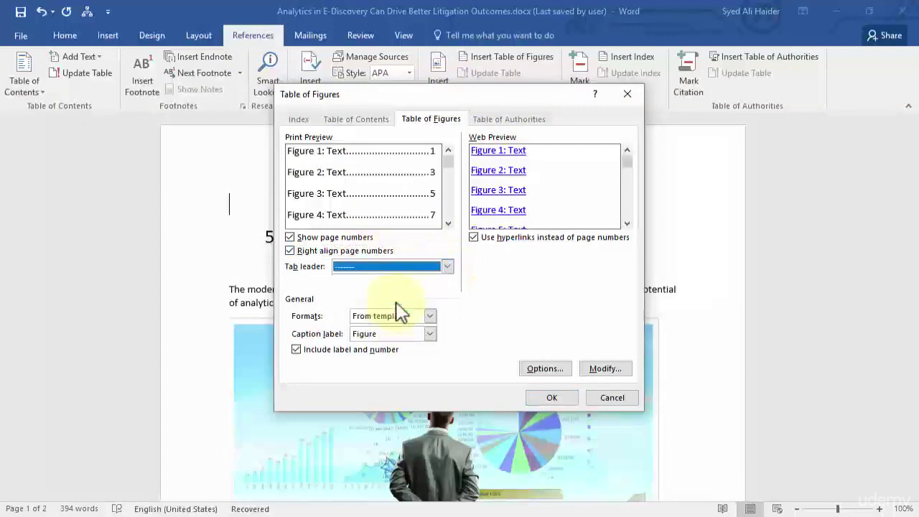
click(429, 334)
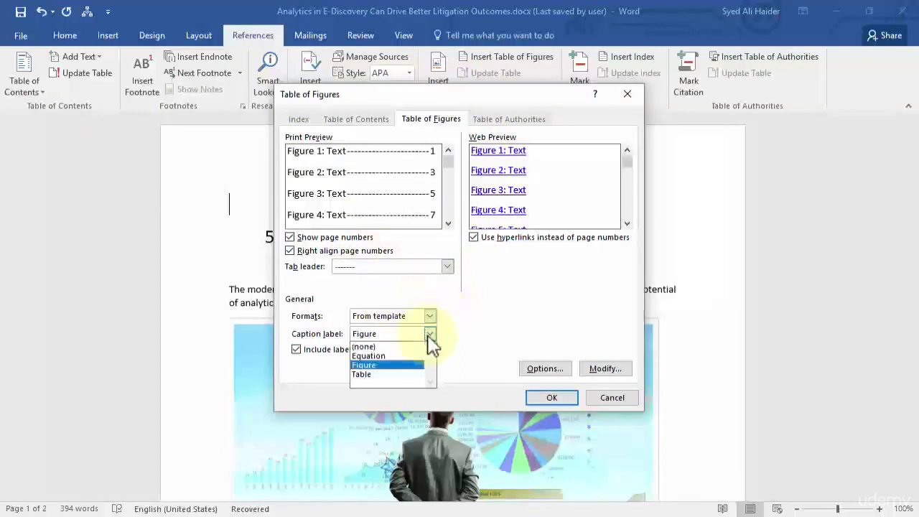
click(407, 366)
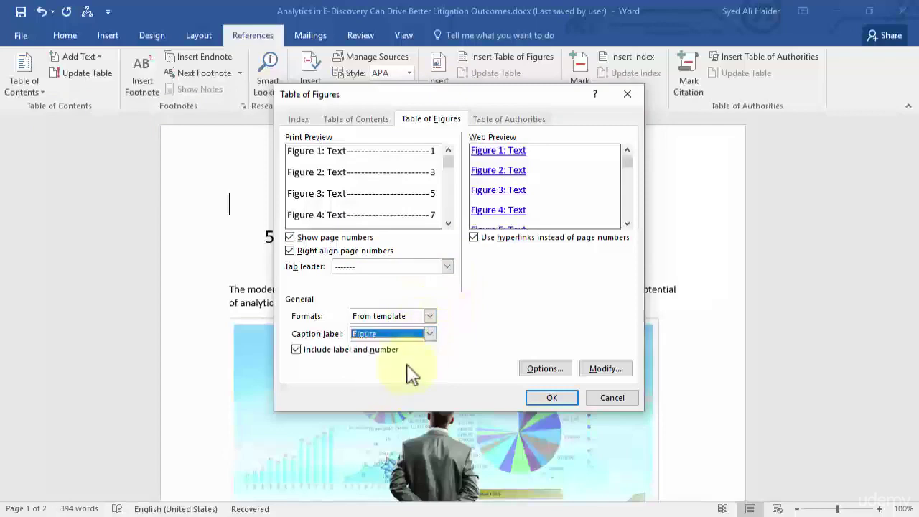
click(430, 317)
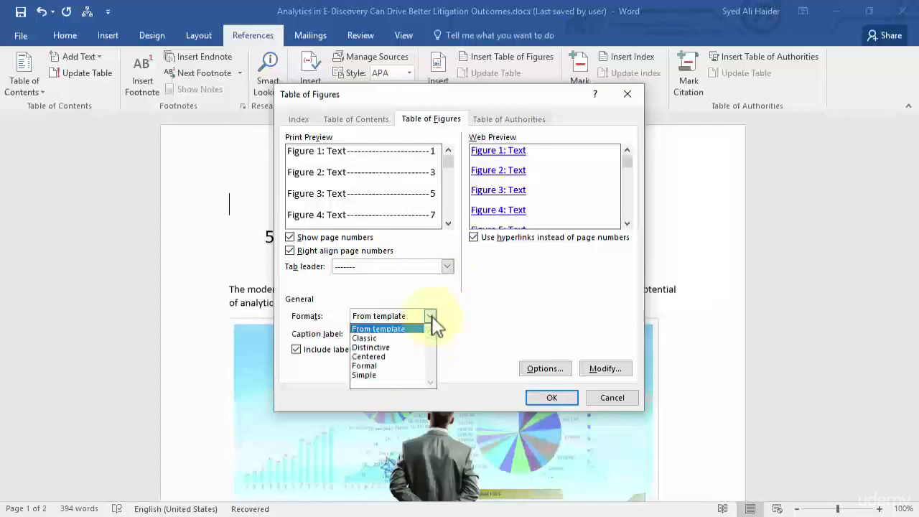
click(390, 366)
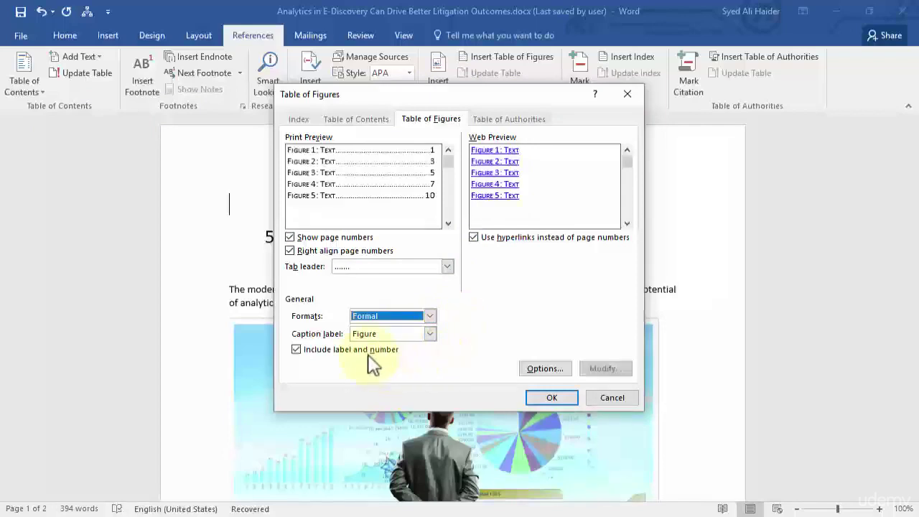
- Keep the label and number included in the table of figures, and turn off hyperlinks in place of page numbers
click(369, 353)
click(370, 355)
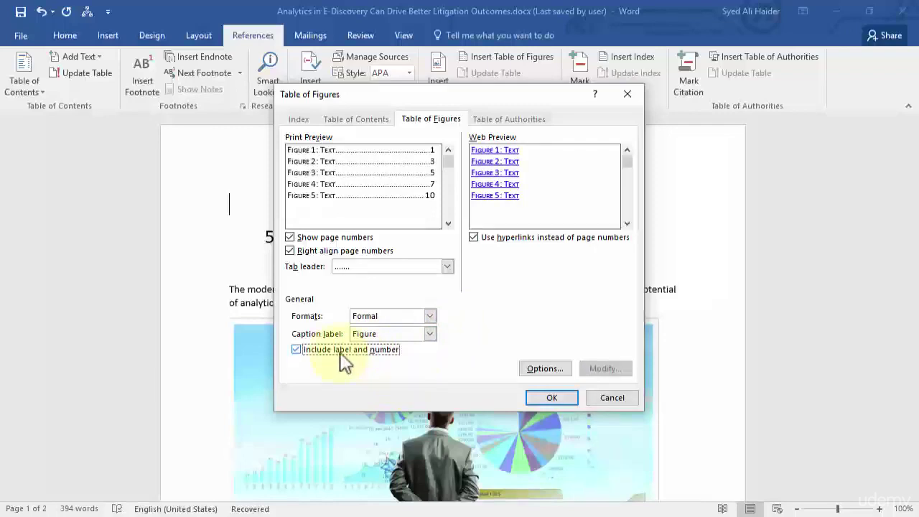
click(528, 240)
click(521, 241)
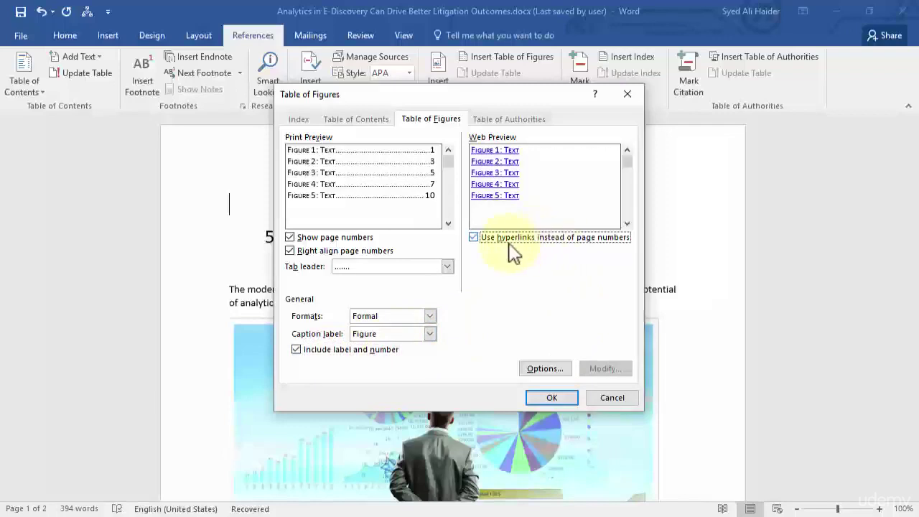
click(505, 246)
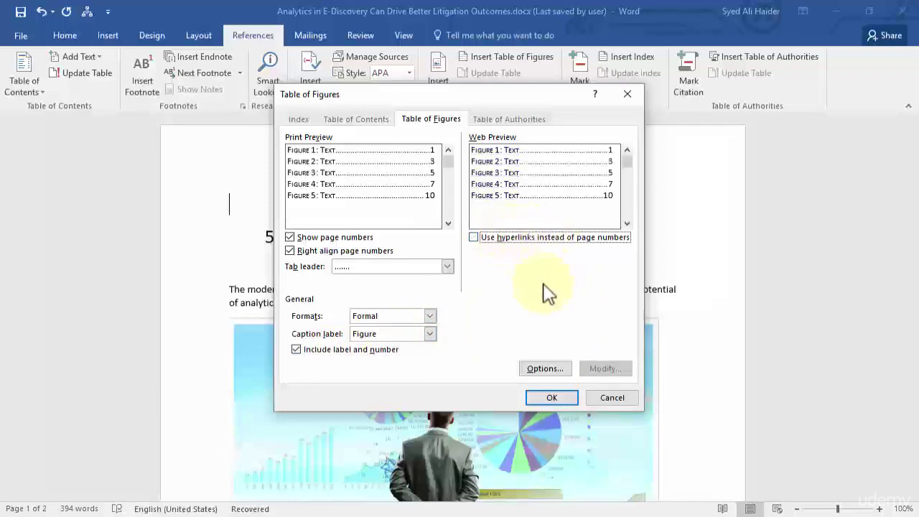
- Insert the table of figures above the title, with table entry fields enabled under identifier F and the style option off
click(547, 367)
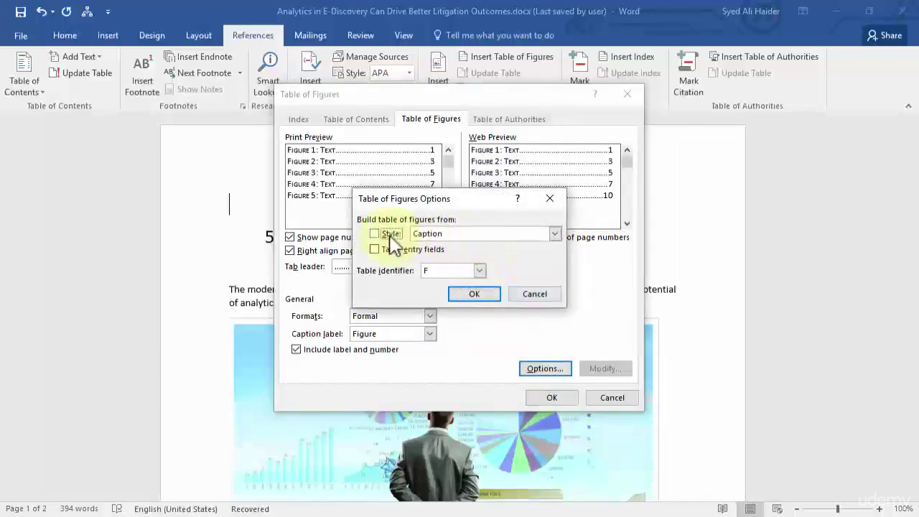
click(554, 235)
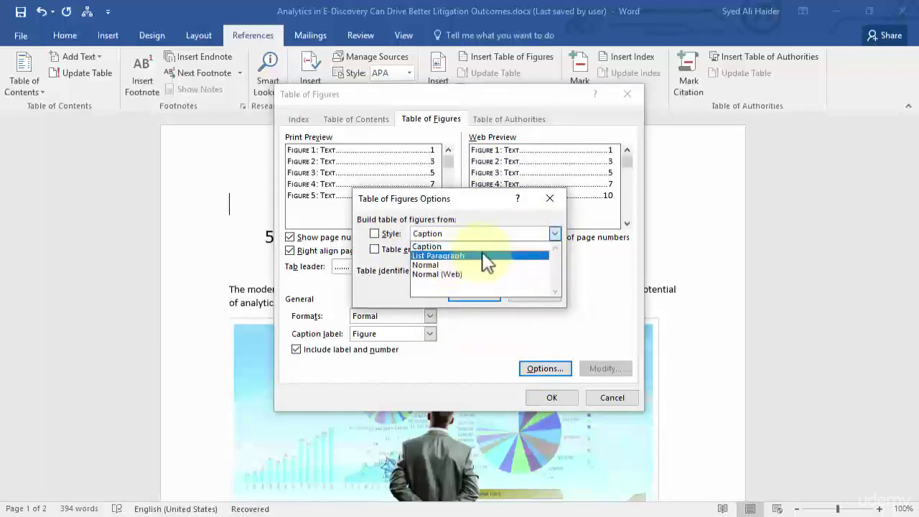
click(548, 245)
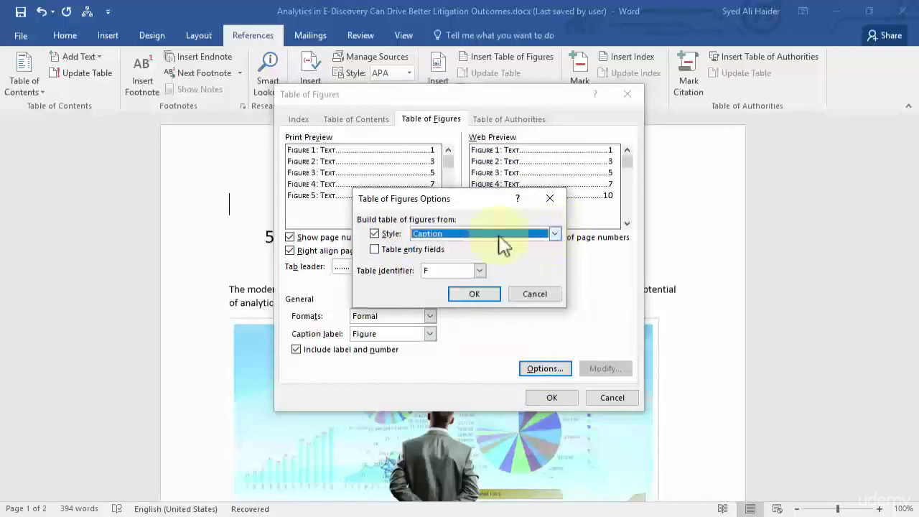
click(399, 239)
click(398, 237)
click(414, 251)
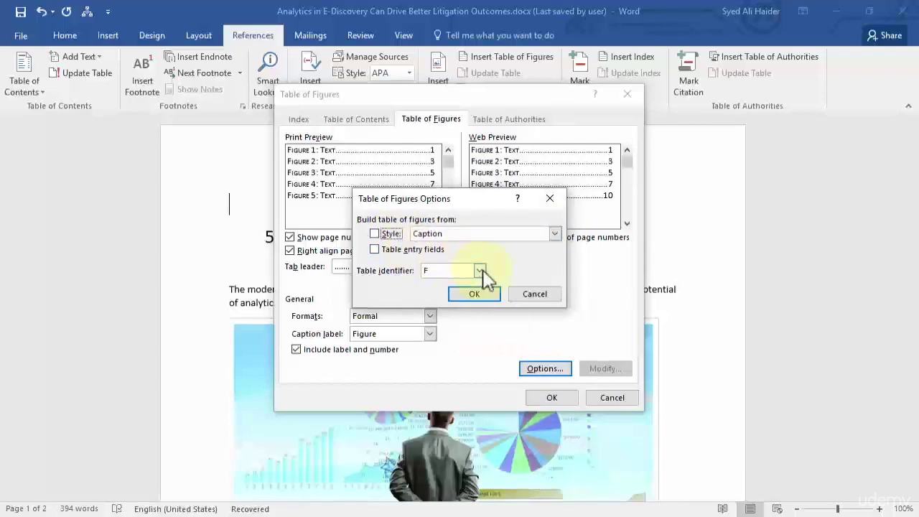
click(479, 271)
click(478, 272)
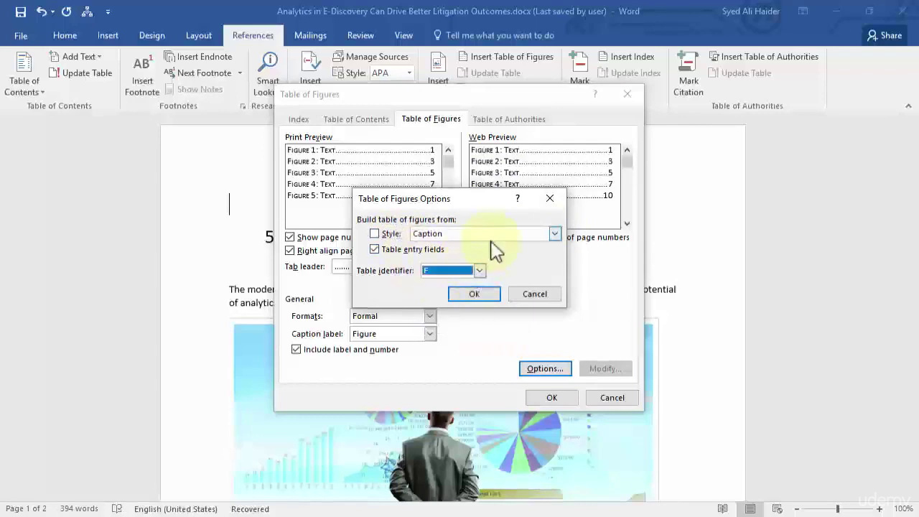
click(480, 294)
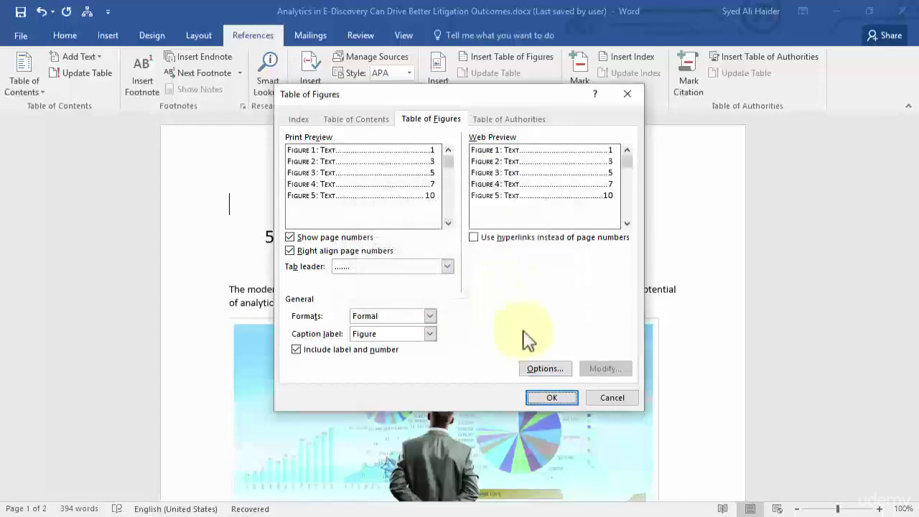
click(553, 399)
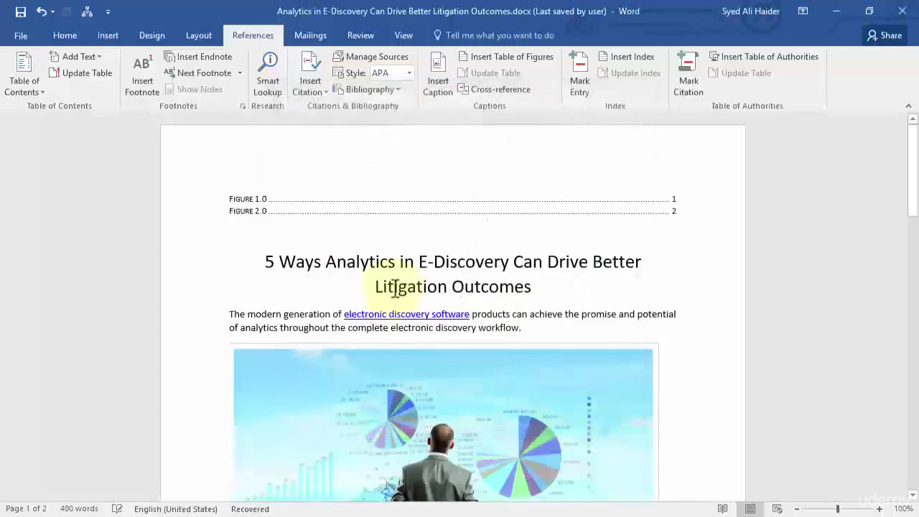
- Review the inserted table of figures above the title and compare its entries with the article's captioned pictures
click(280, 215)
drag(268, 214, 226, 199)
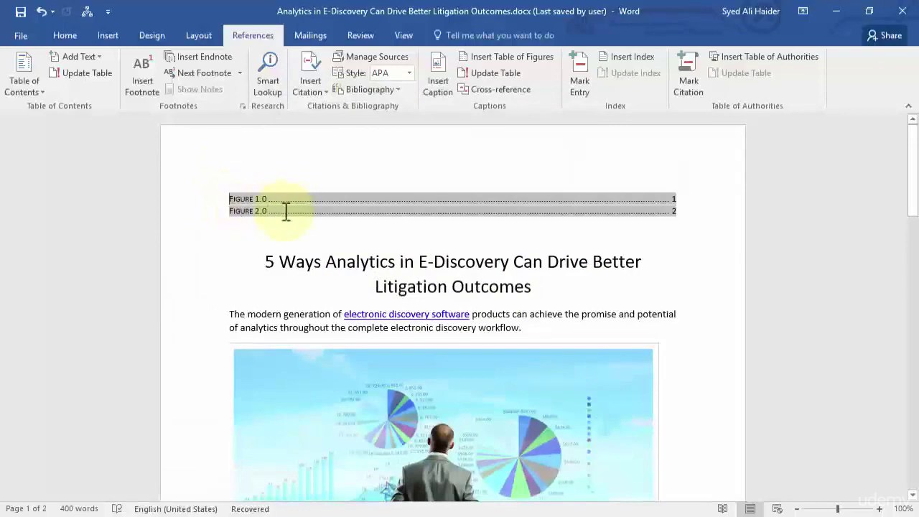
scroll(404, 286, down, 3)
scroll(433, 294, up, 3)
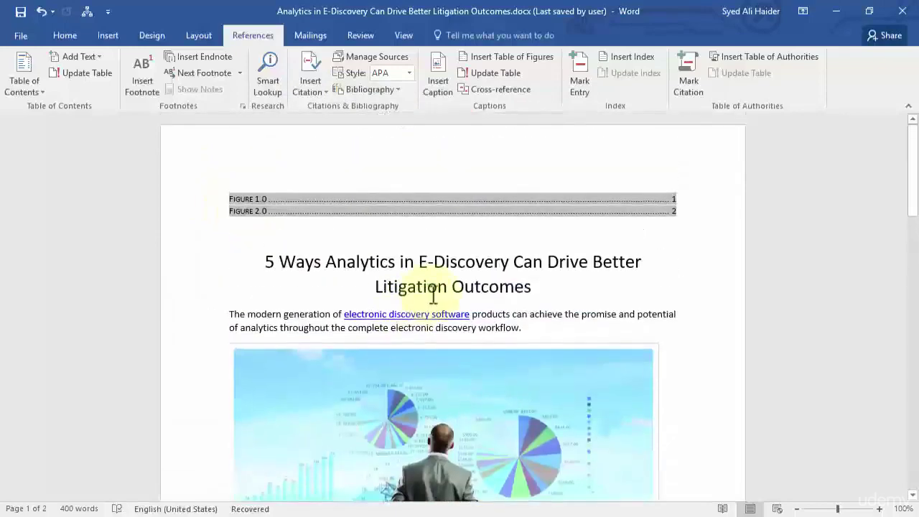
scroll(433, 294, down, 5)
scroll(431, 297, up, 5)
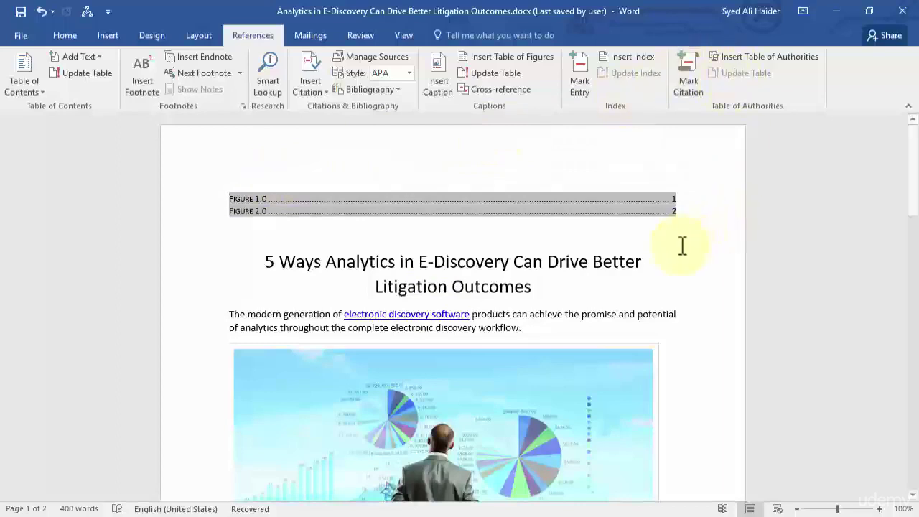
- Mark the full two-line article title as a citation in the Cases category and close the citation dialog
click(649, 271)
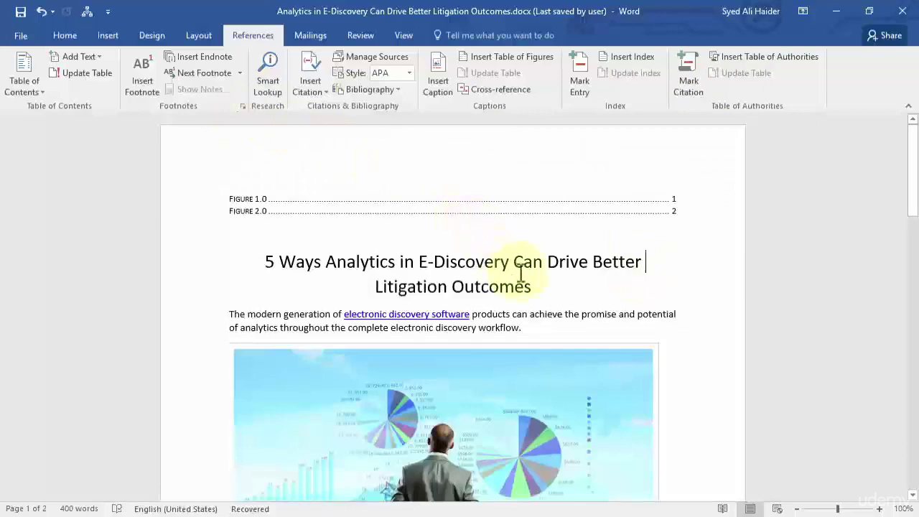
drag(536, 287, 266, 268)
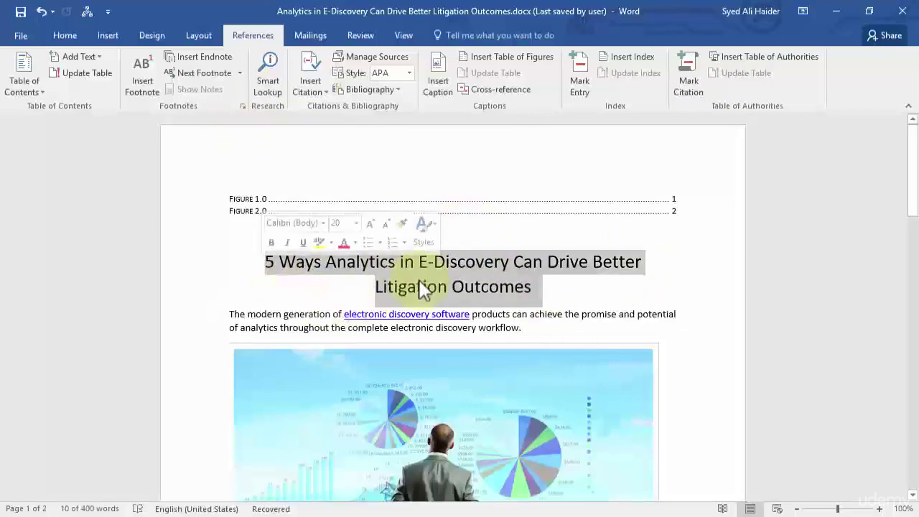
click(677, 80)
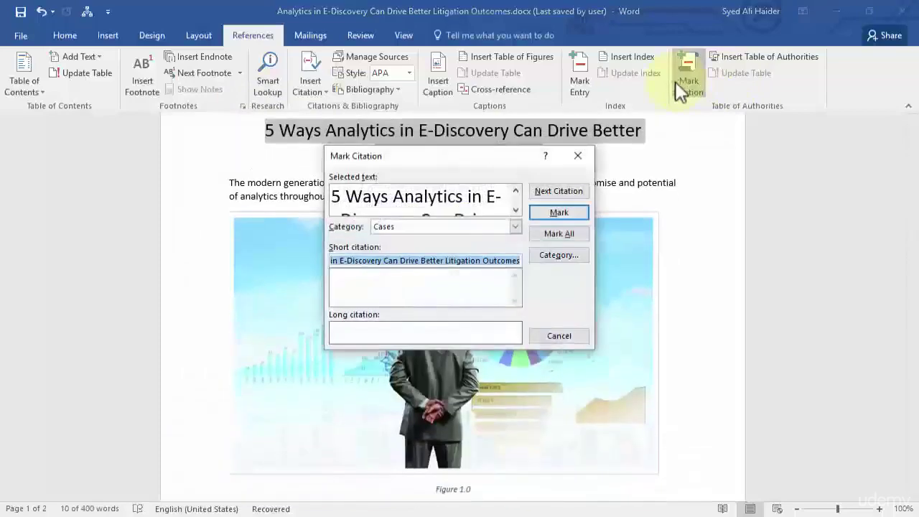
click(550, 212)
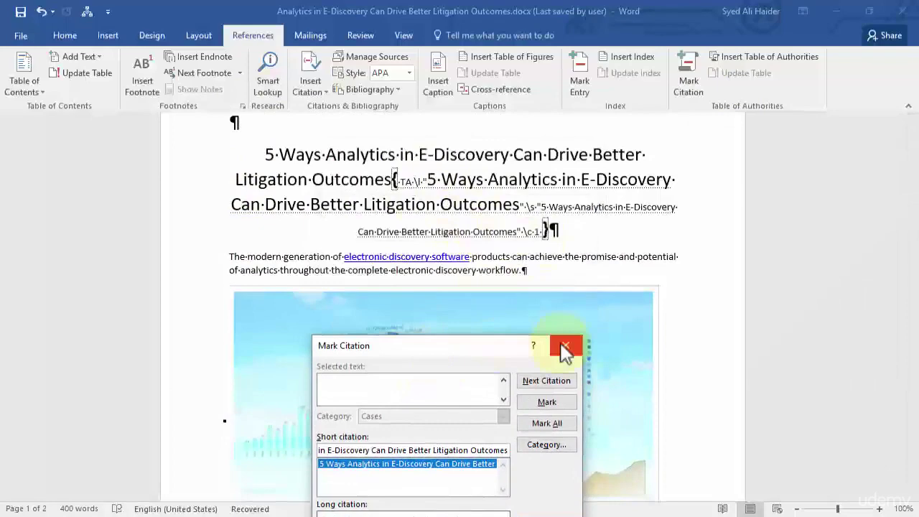
scroll(570, 338, down, 3)
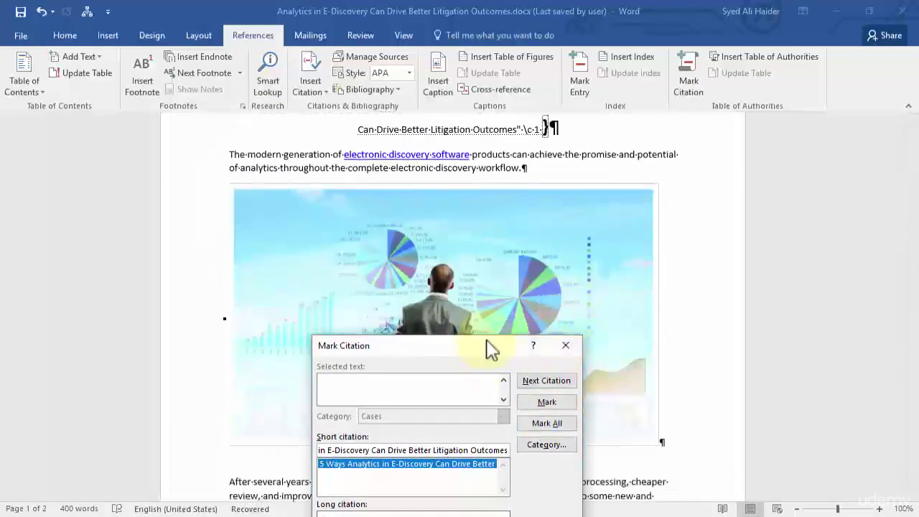
click(564, 410)
scroll(640, 245, up, 5)
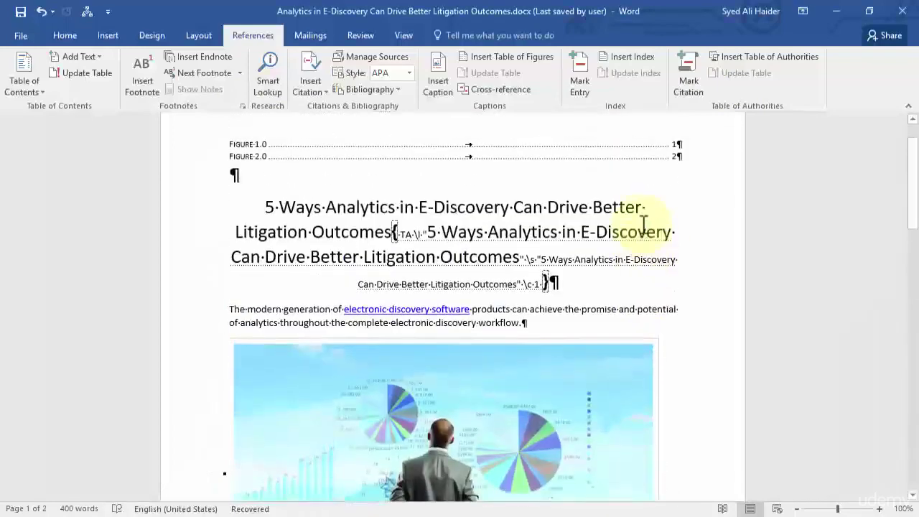
- Insert a table of authorities after the title for all categories in the Formal format, with passim and original formatting kept on
click(761, 54)
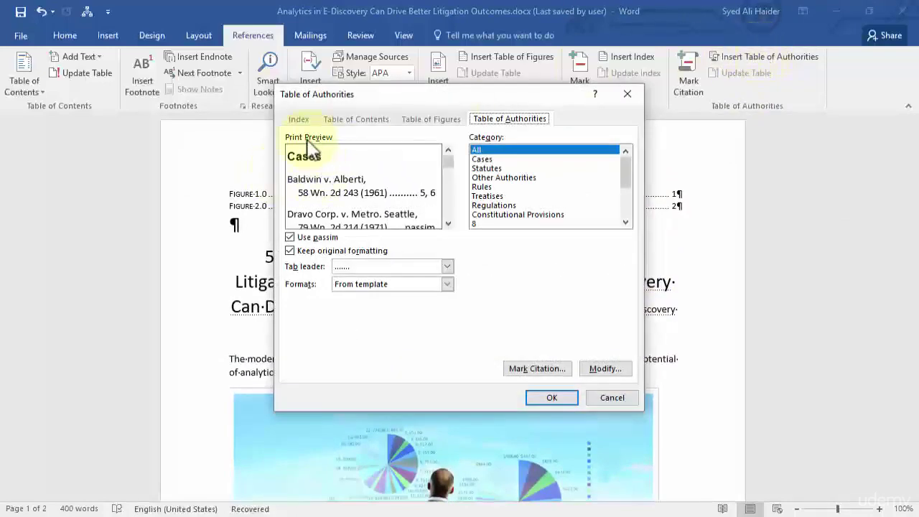
click(323, 240)
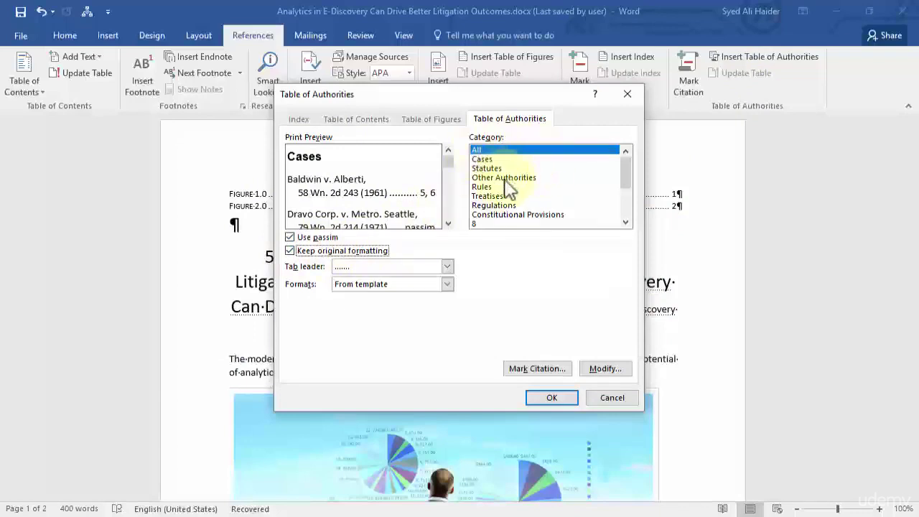
click(447, 285)
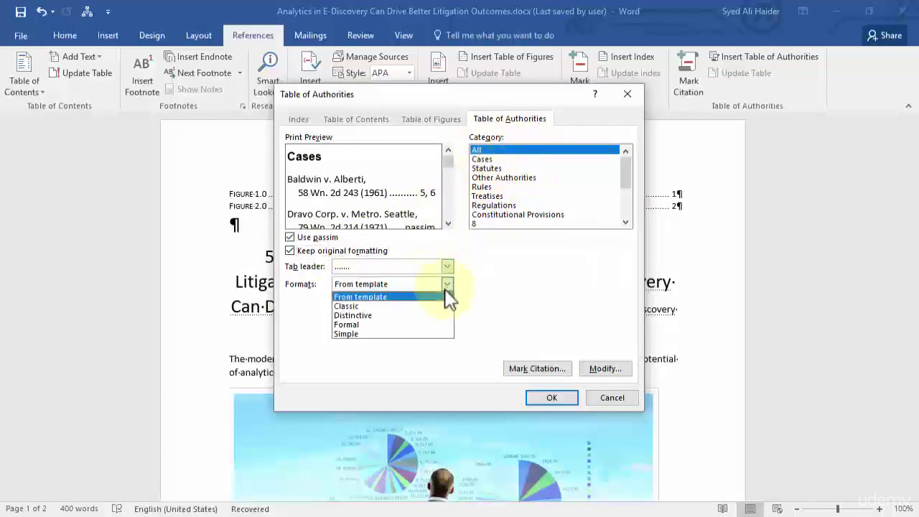
click(422, 326)
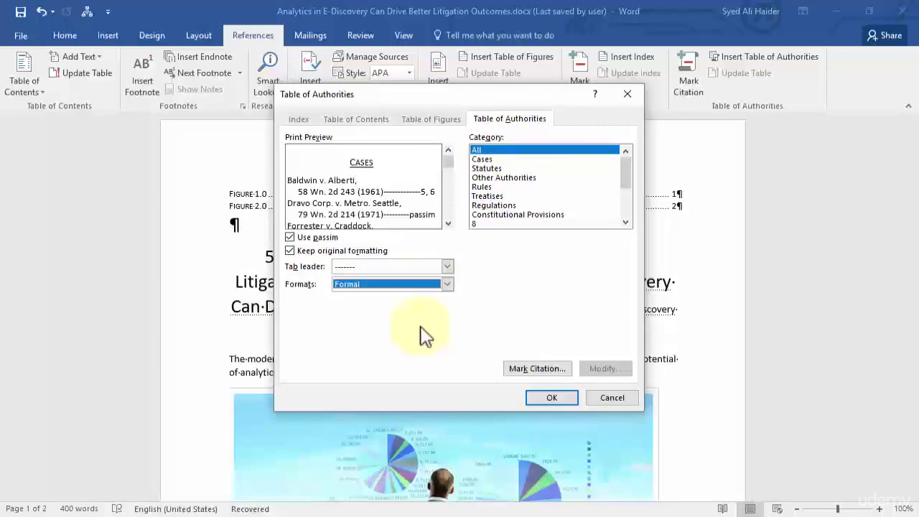
click(560, 397)
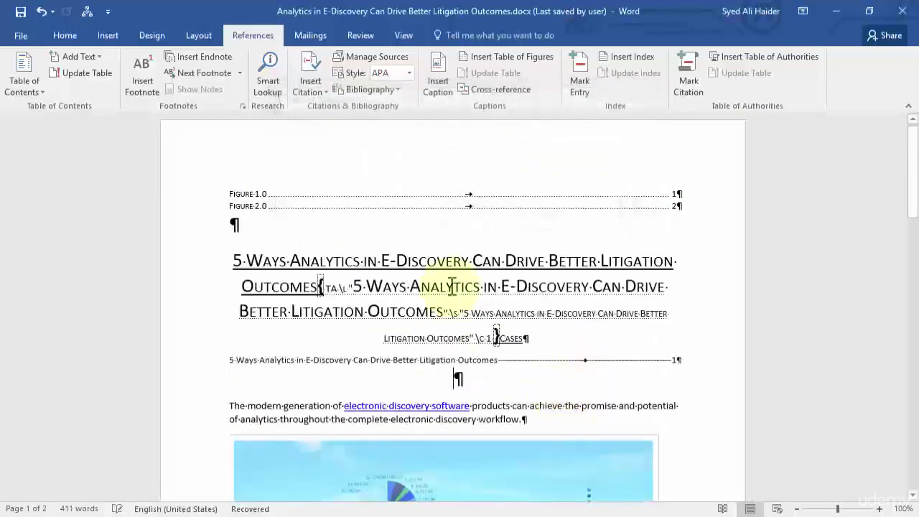
- Examine the table of authorities entry and its page number below the title, comparing it with the table of figures
scroll(458, 356, down, 1)
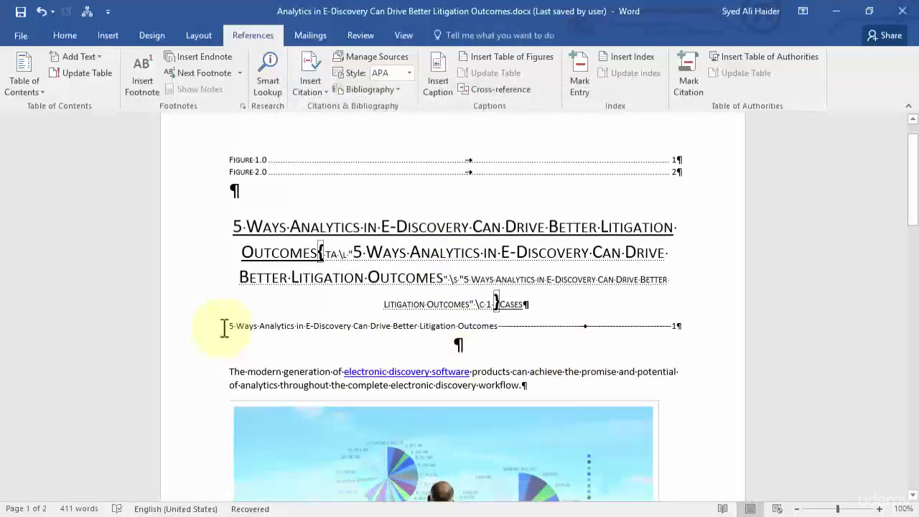
click(209, 327)
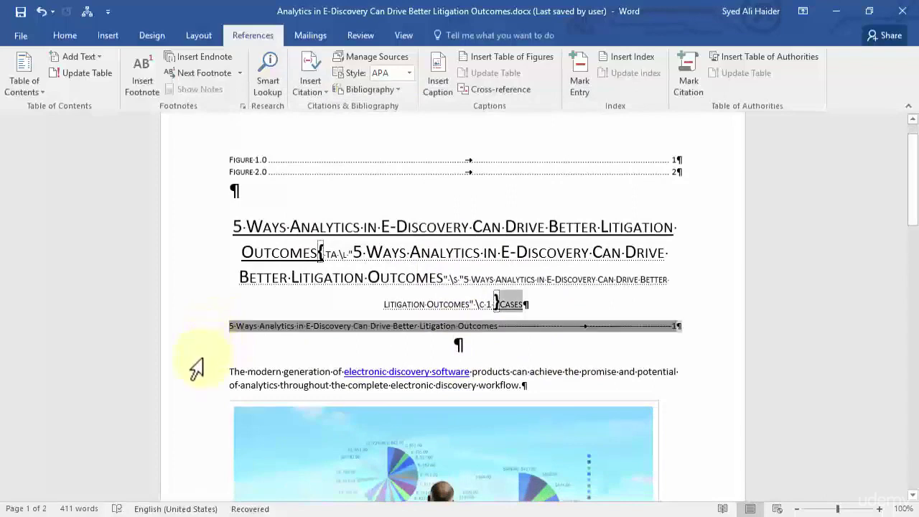
drag(203, 359, 201, 365)
click(178, 329)
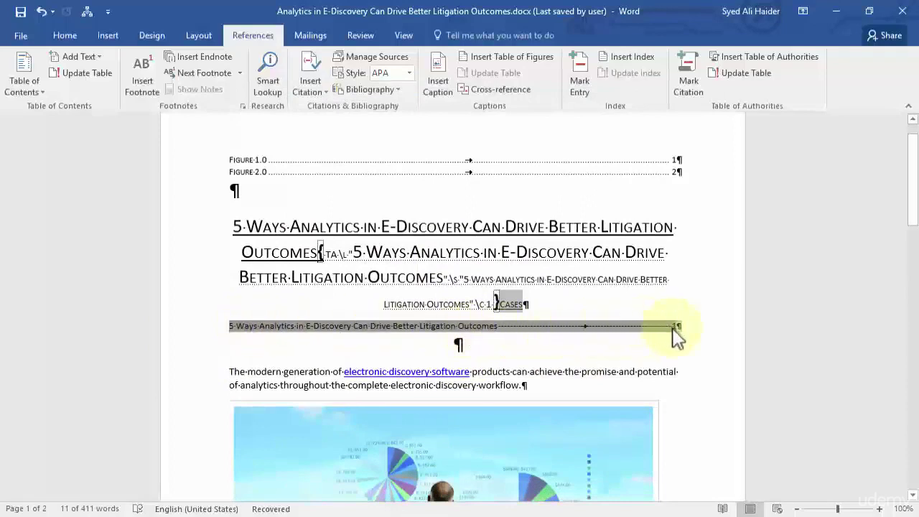
click(554, 359)
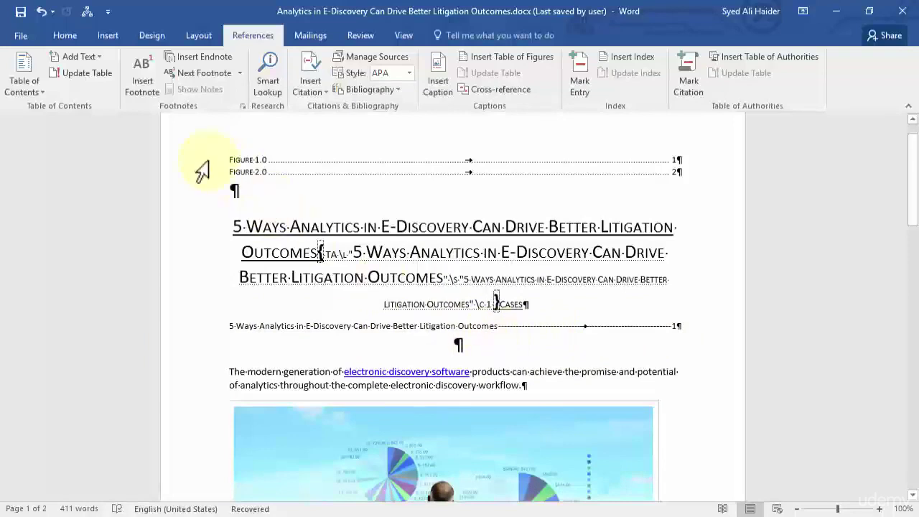
drag(207, 162, 199, 171)
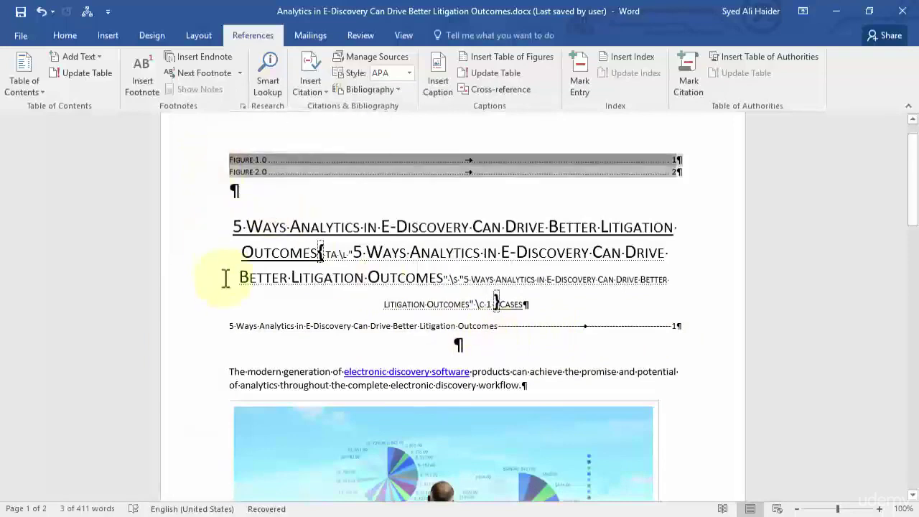
click(194, 335)
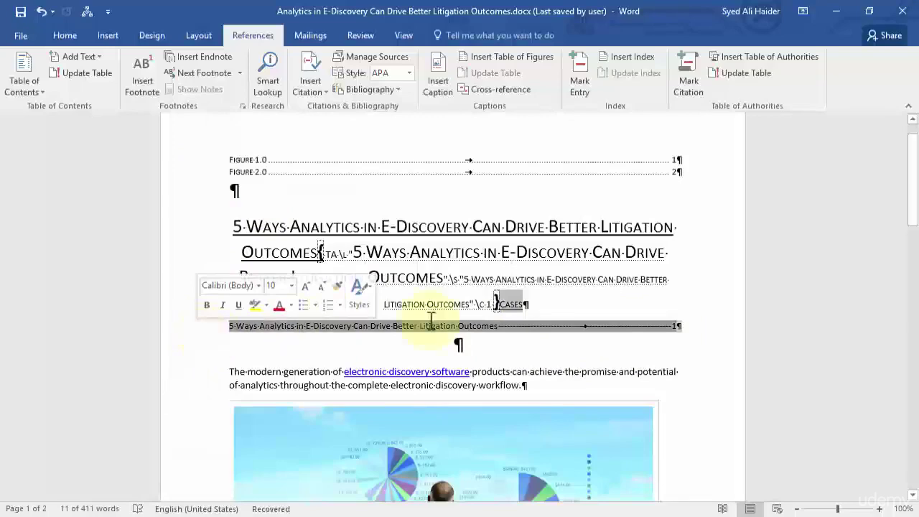
click(539, 349)
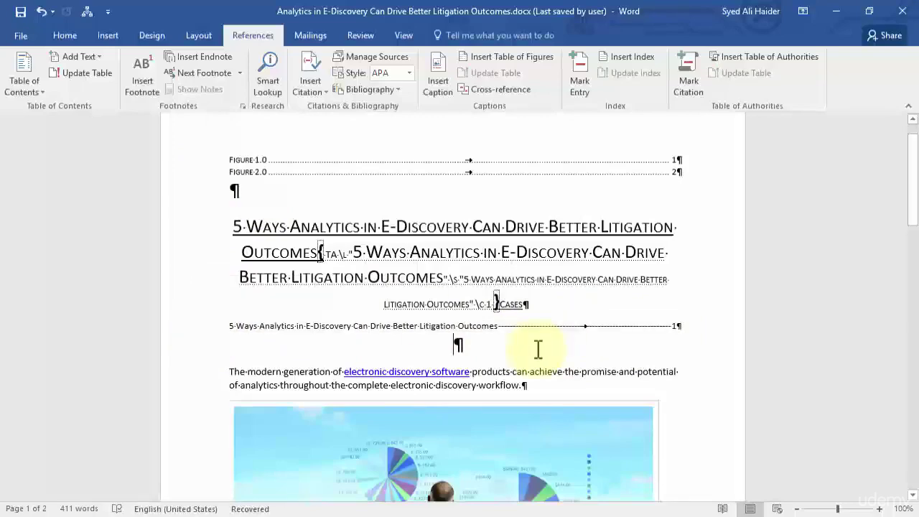